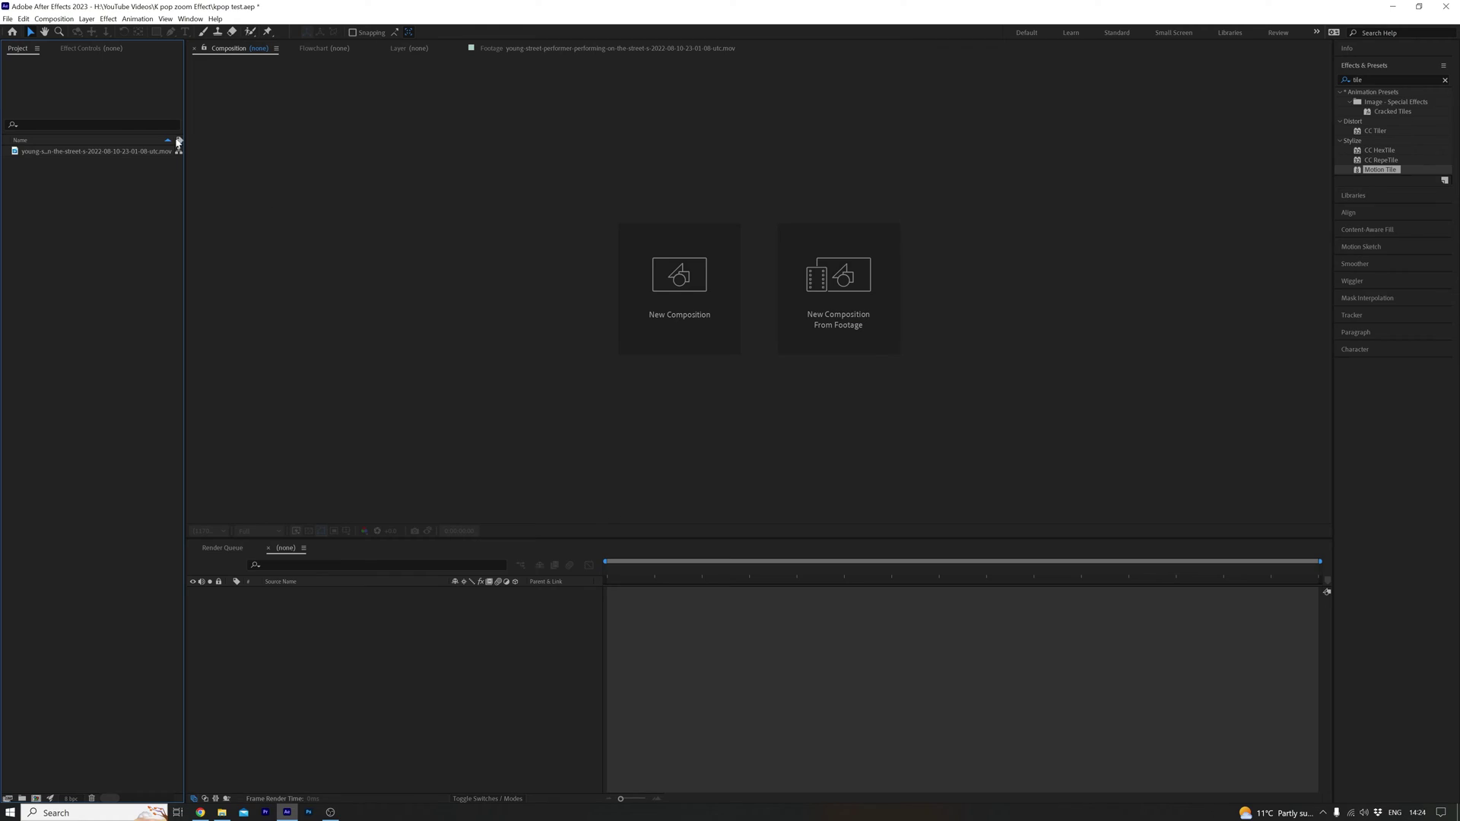
# - Create a composition from the street performer footage and apply the Wiggle - position preset to its layer
pyautogui.moveTo(89, 153); pyautogui.dragTo(700, 313)
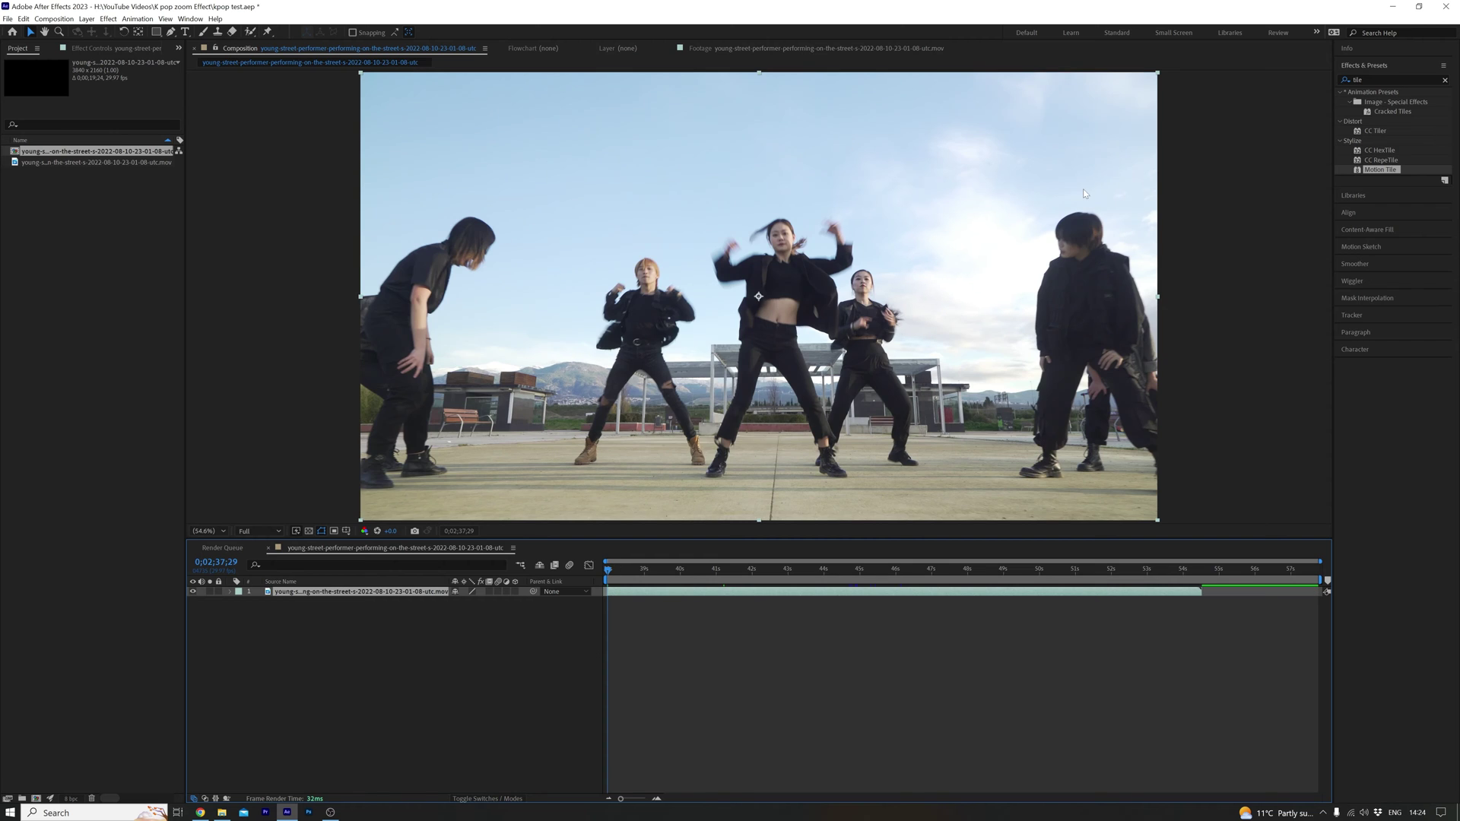
pyautogui.click(1446, 80)
pyautogui.click(1412, 79)
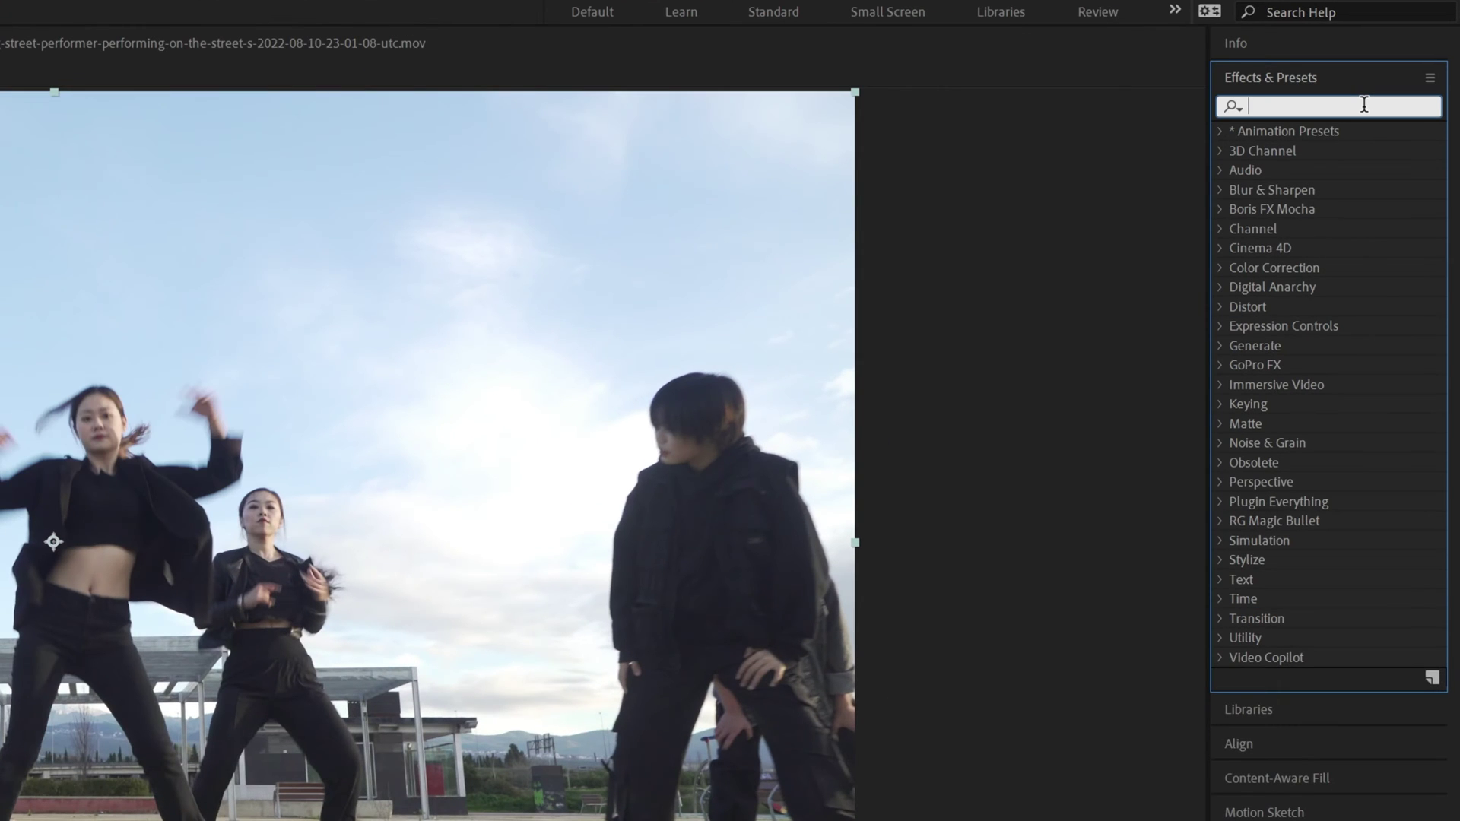
pyautogui.write('wiggle')
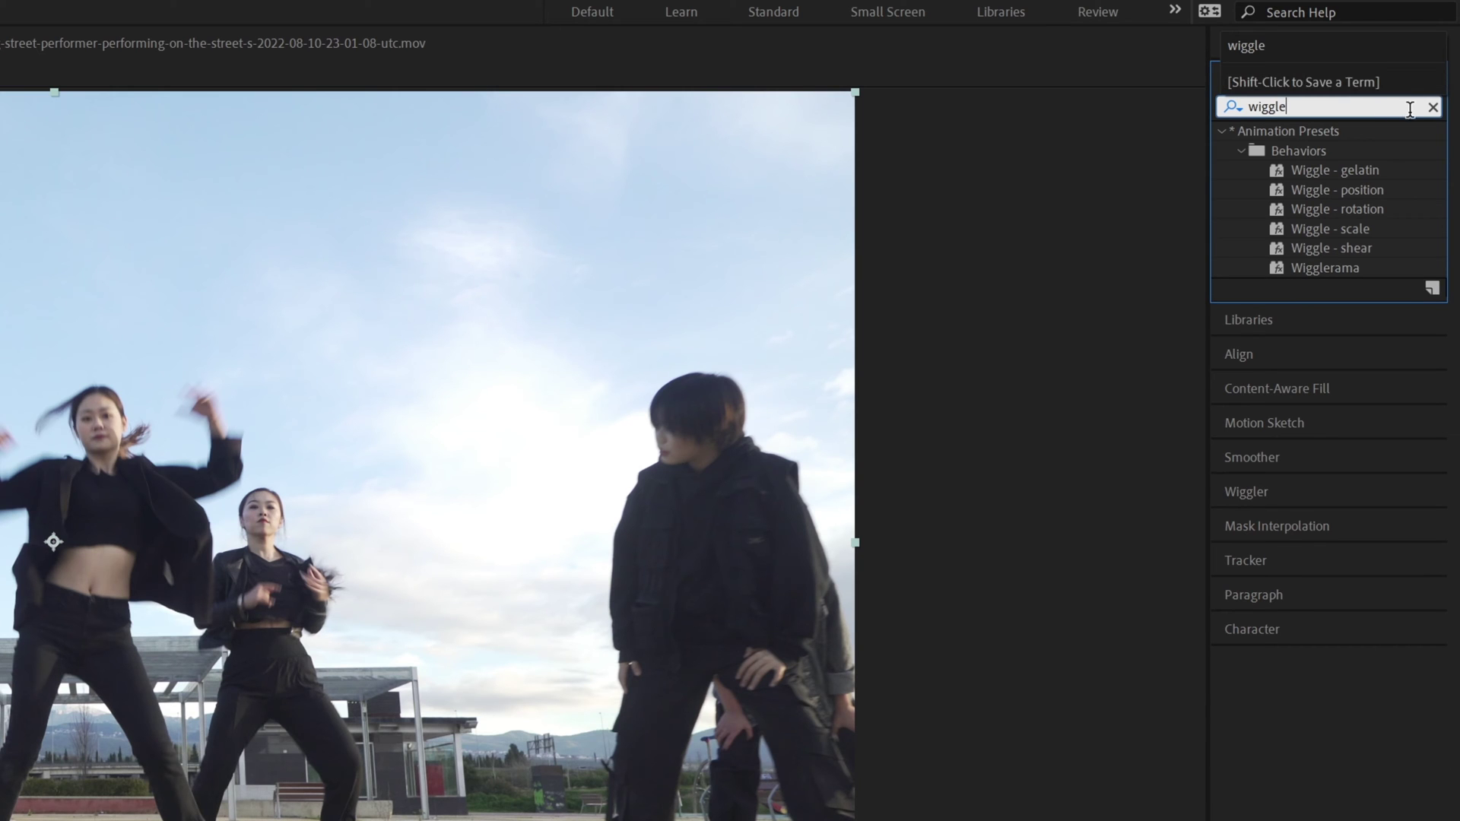
pyautogui.moveTo(1336, 192); pyautogui.dragTo(955, 552)
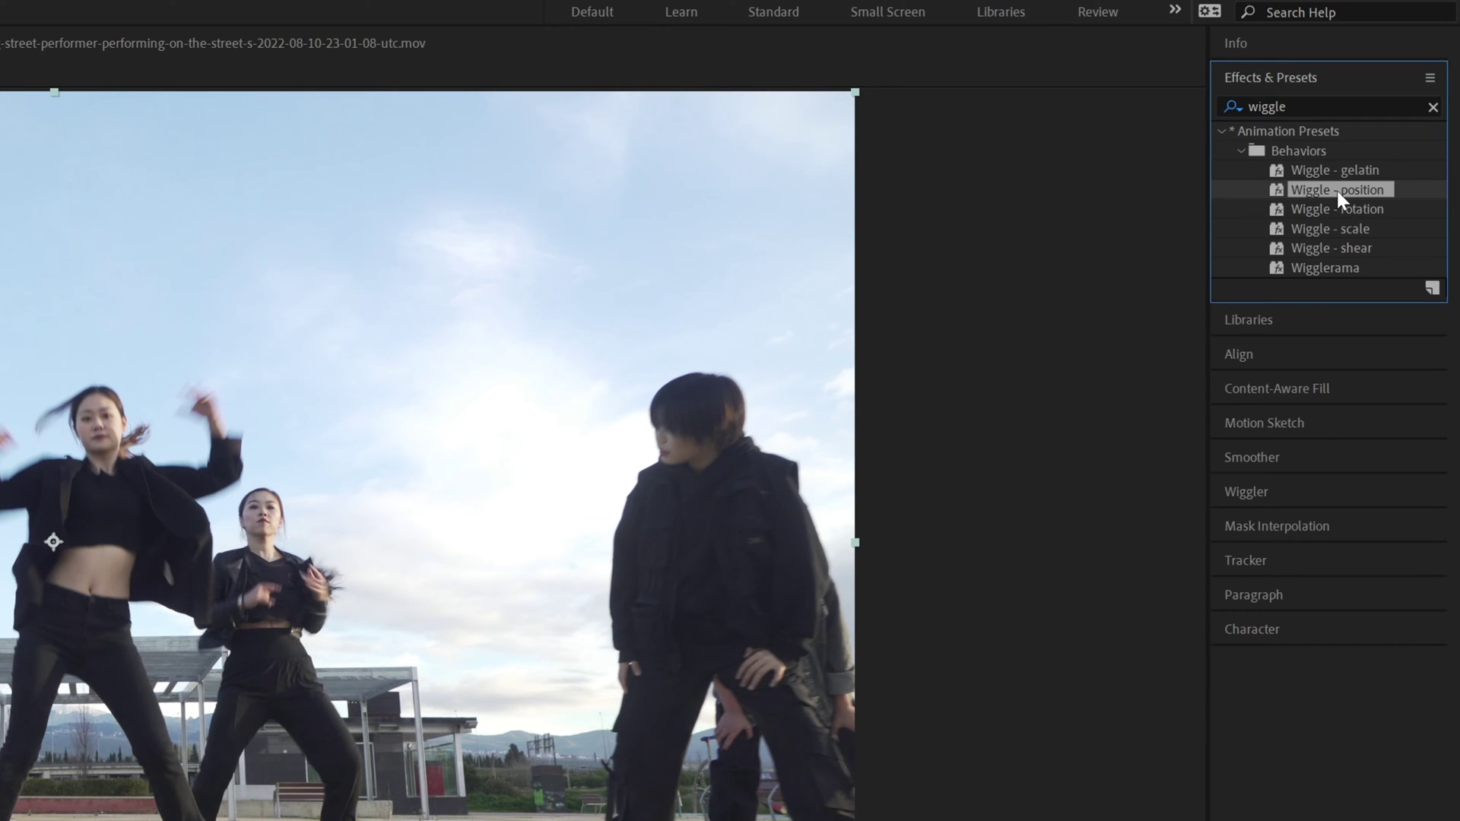
pyautogui.moveTo(1209, 305); pyautogui.dragTo(339, 594)
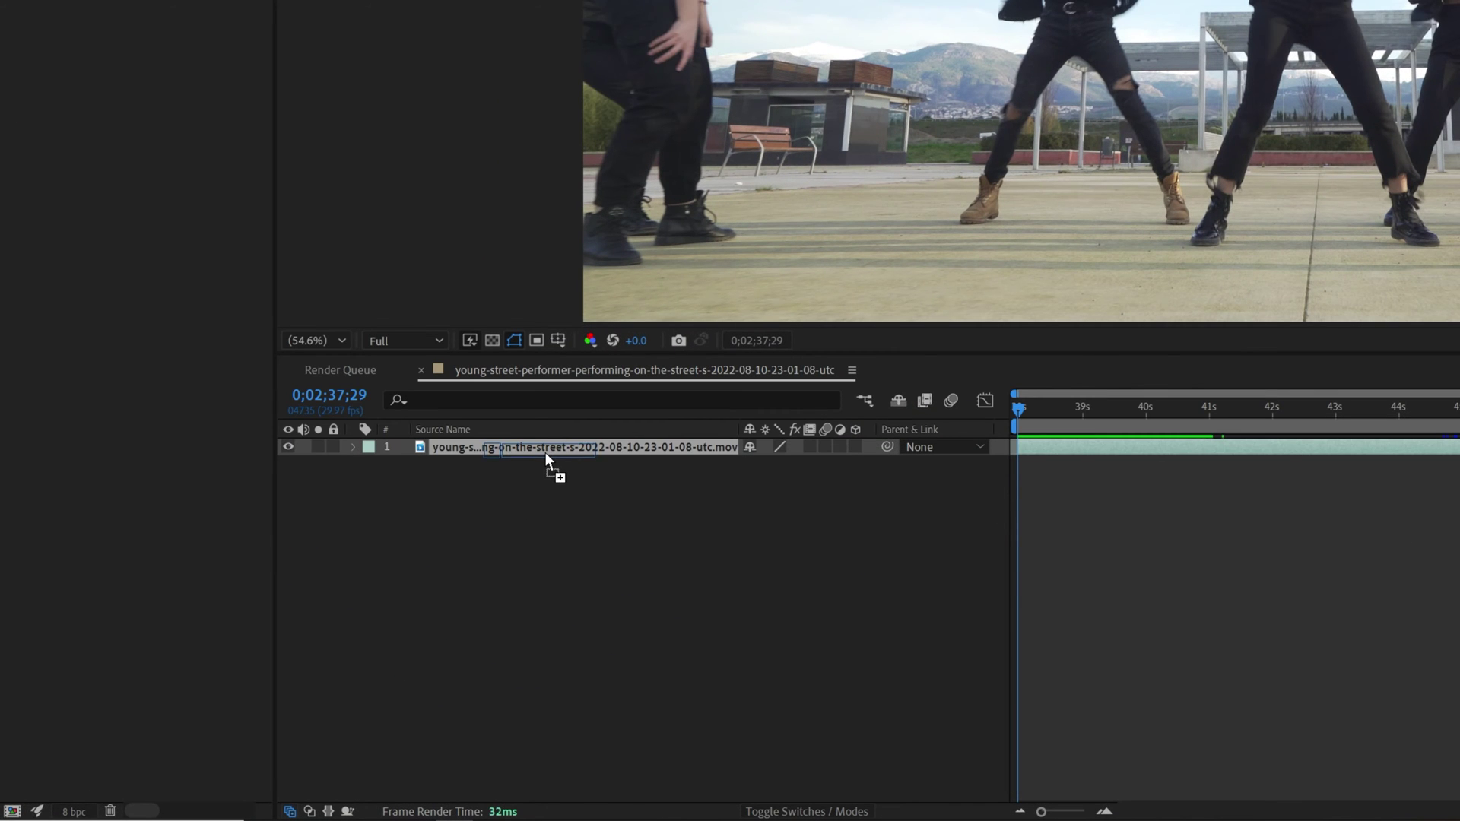
pyautogui.moveTo(545, 451); pyautogui.dragTo(545, 451)
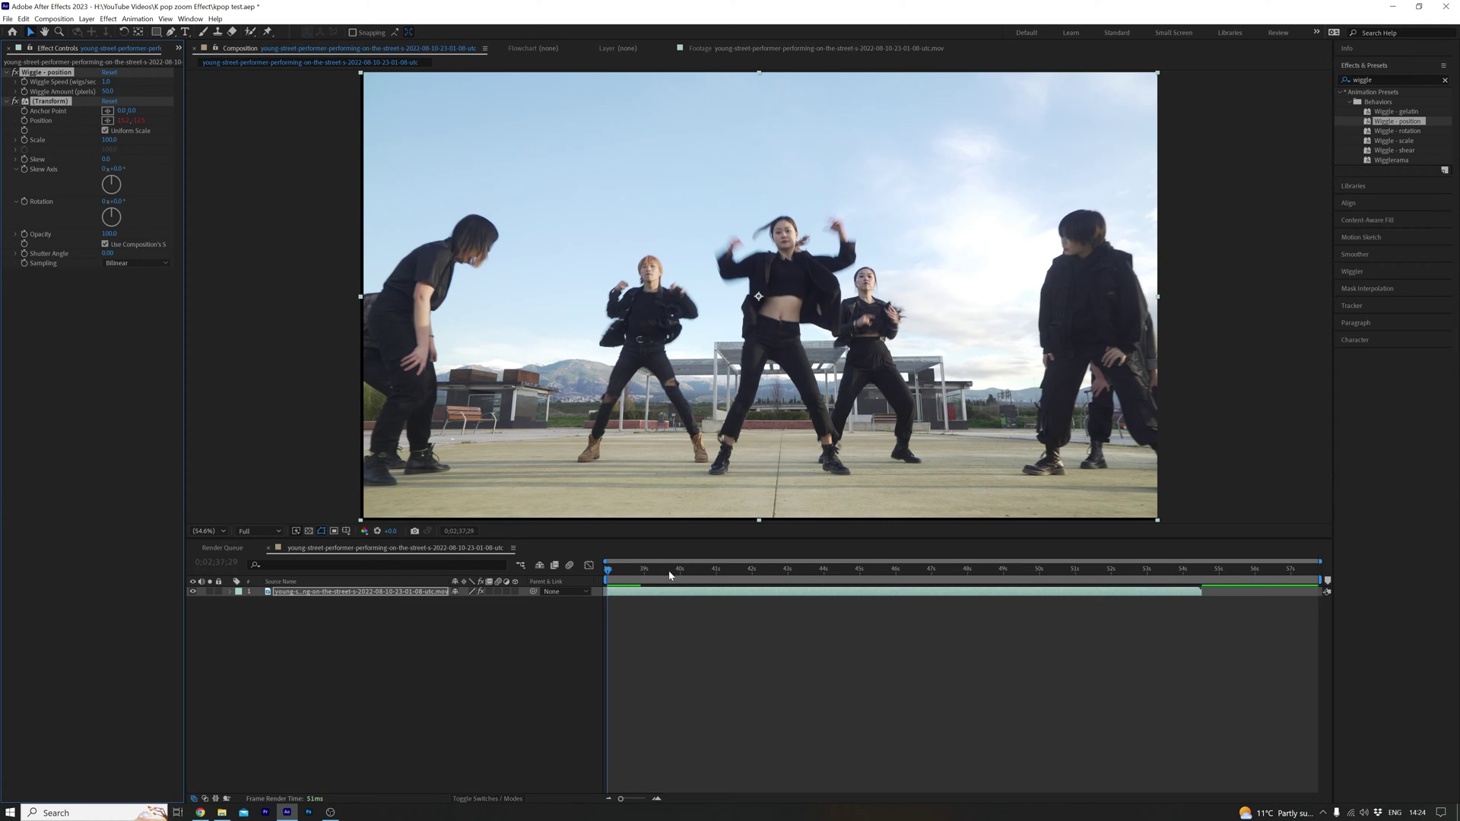
# - Preview the wiggle motion from the start of the clip
pyautogui.click(609, 576)
pyautogui.moveTo(610, 576)
pyautogui.mouseDown()
pyautogui.moveTo(635, 576)
pyautogui.moveTo(606, 576)
pyautogui.mouseUp()
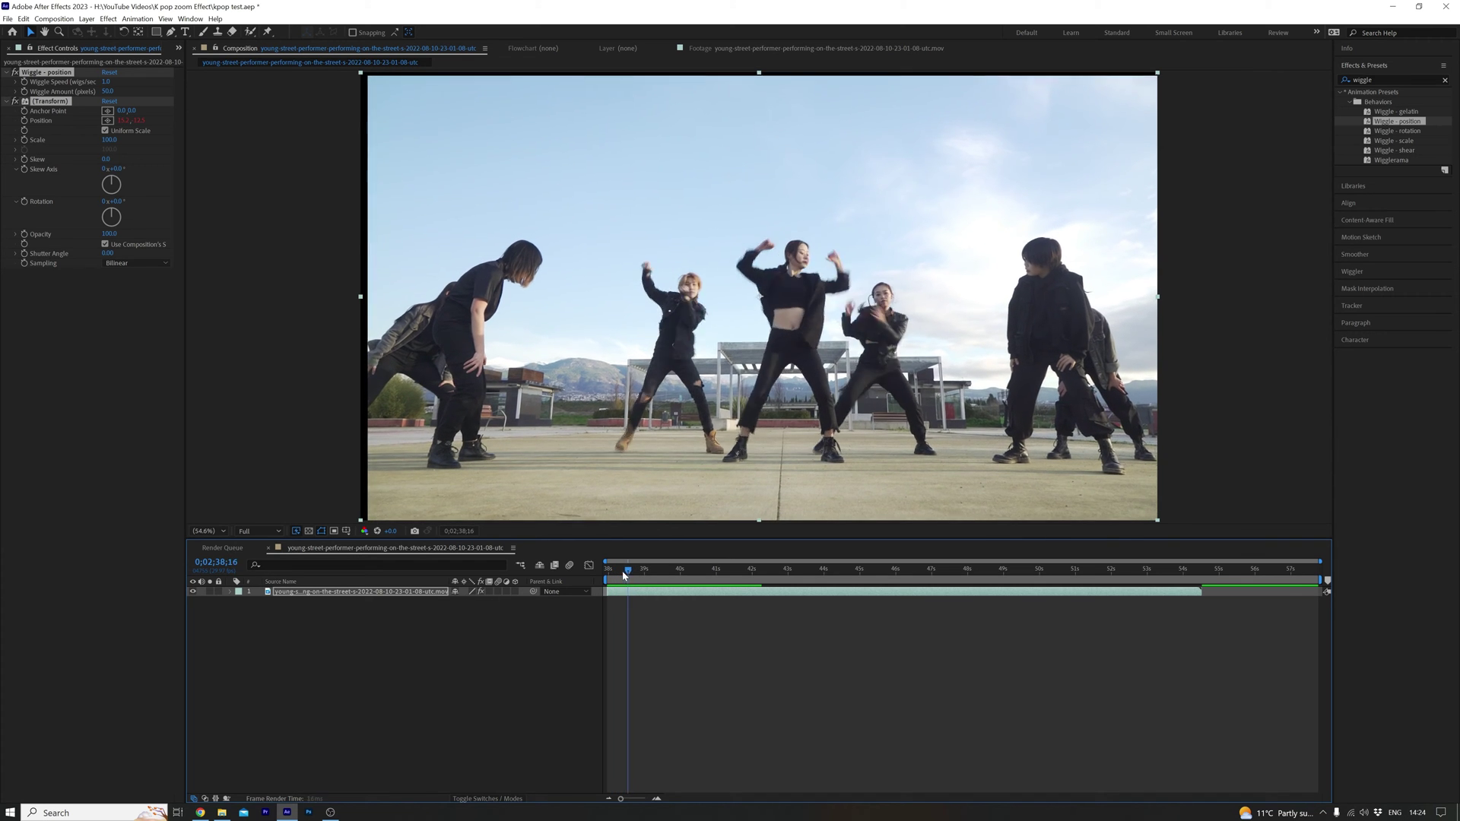
pyautogui.press('space')
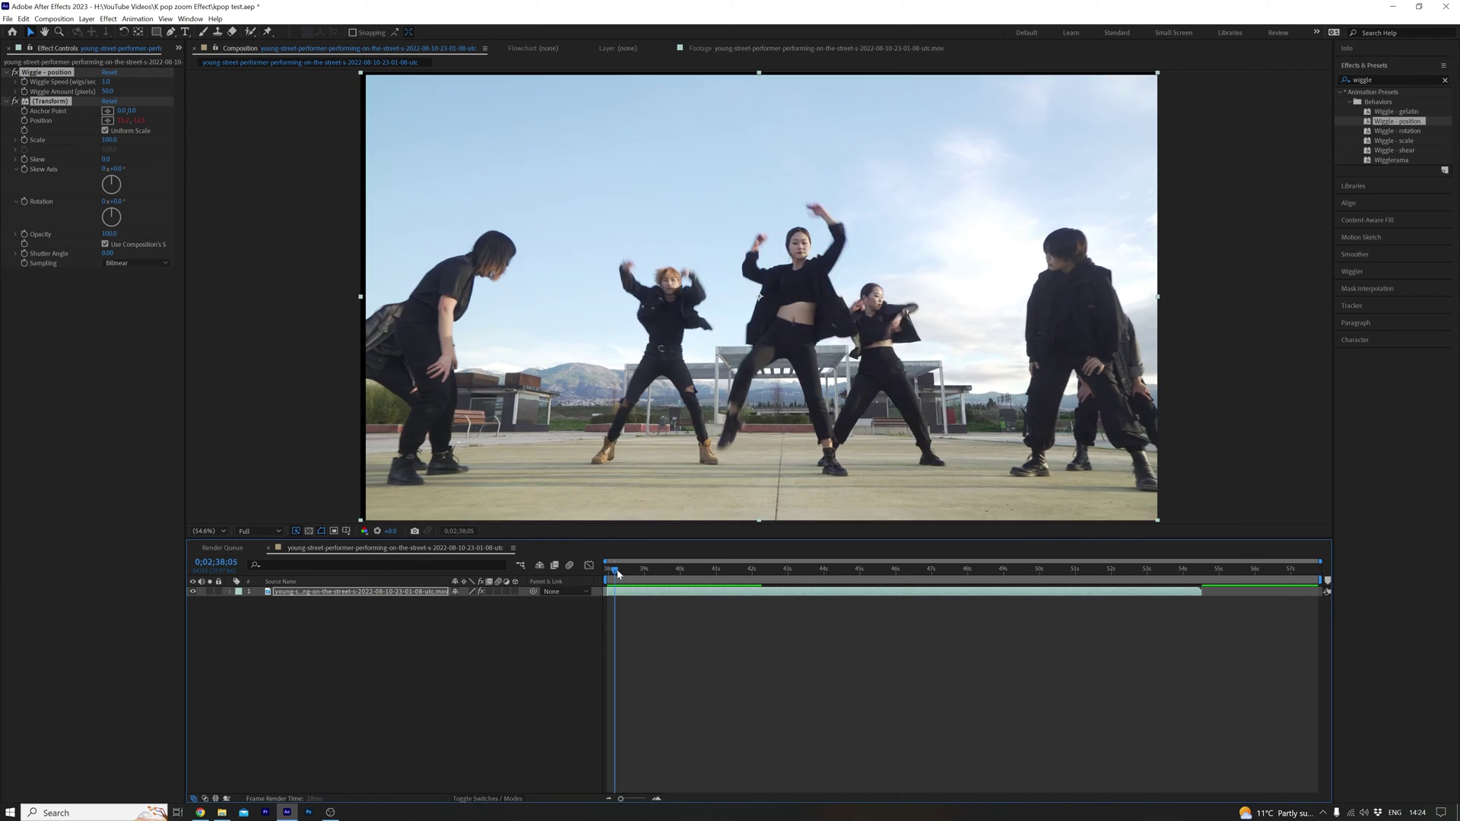
pyautogui.press('space')
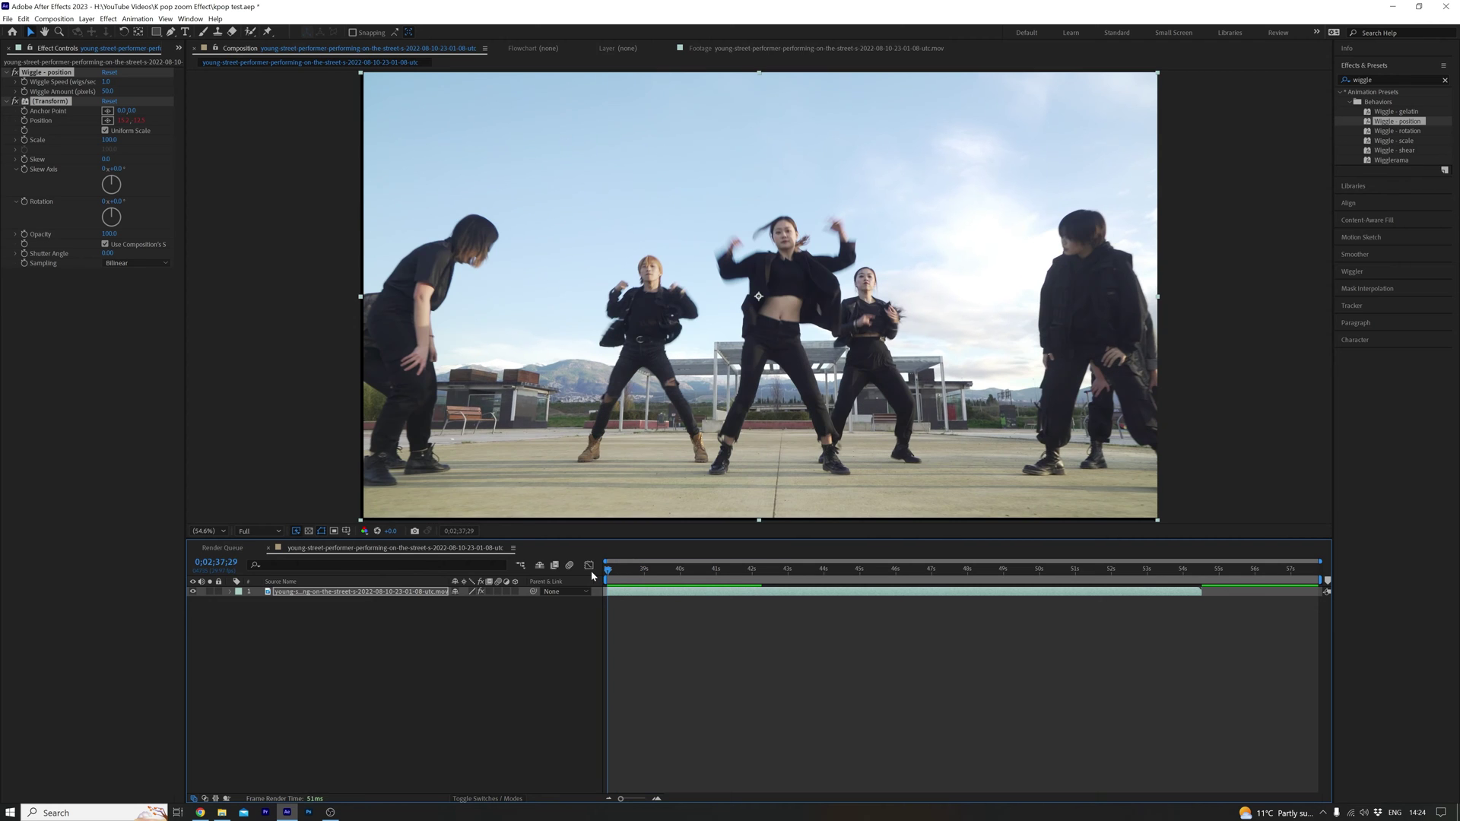
# - Expand the layer's Wiggle - position effect and start keyframing Wiggle Speed at 0;02;38;19
pyautogui.moveTo(609, 575); pyautogui.dragTo(631, 575)
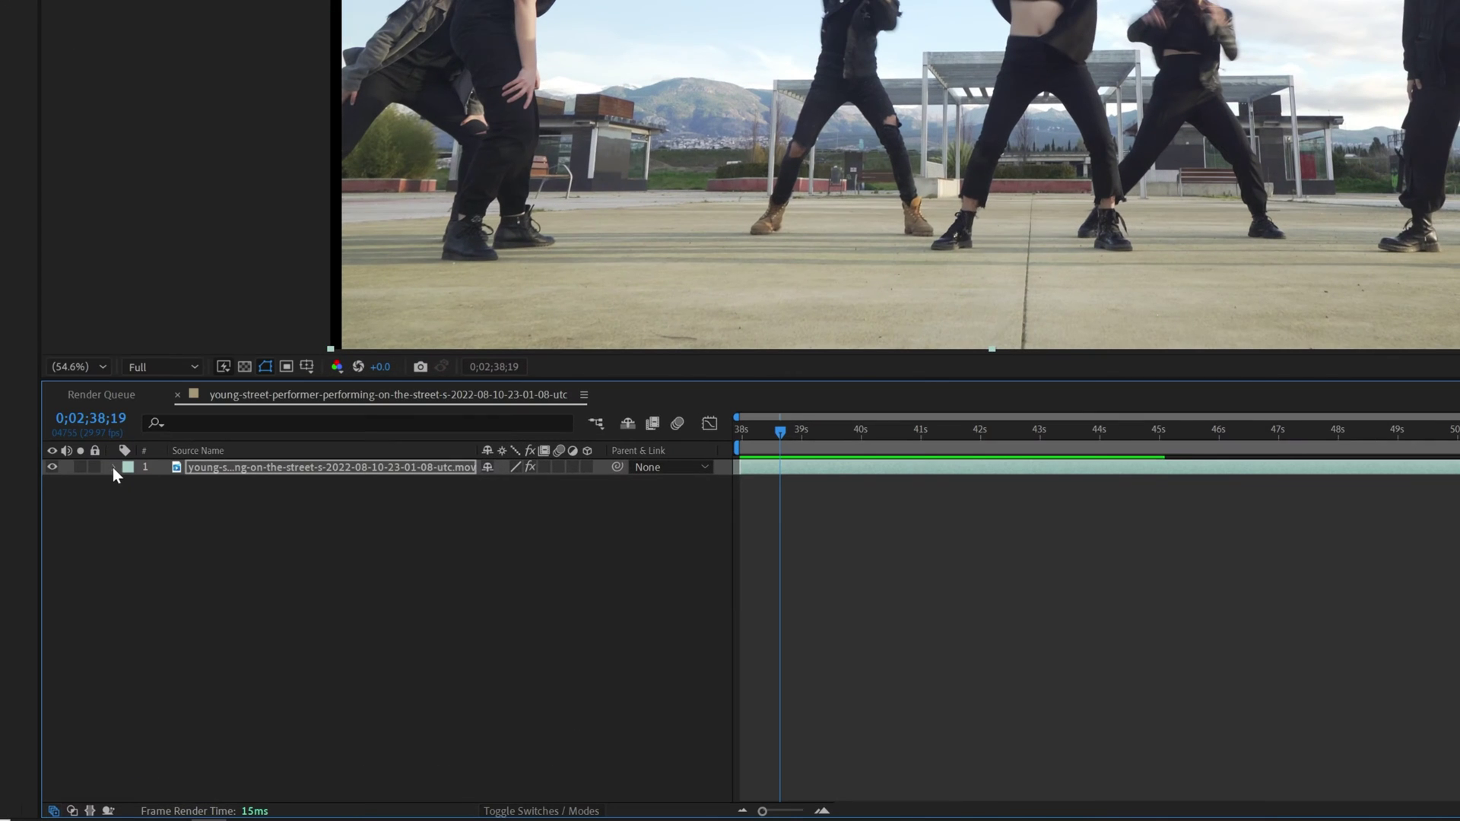
pyautogui.click(228, 591)
pyautogui.click(128, 487)
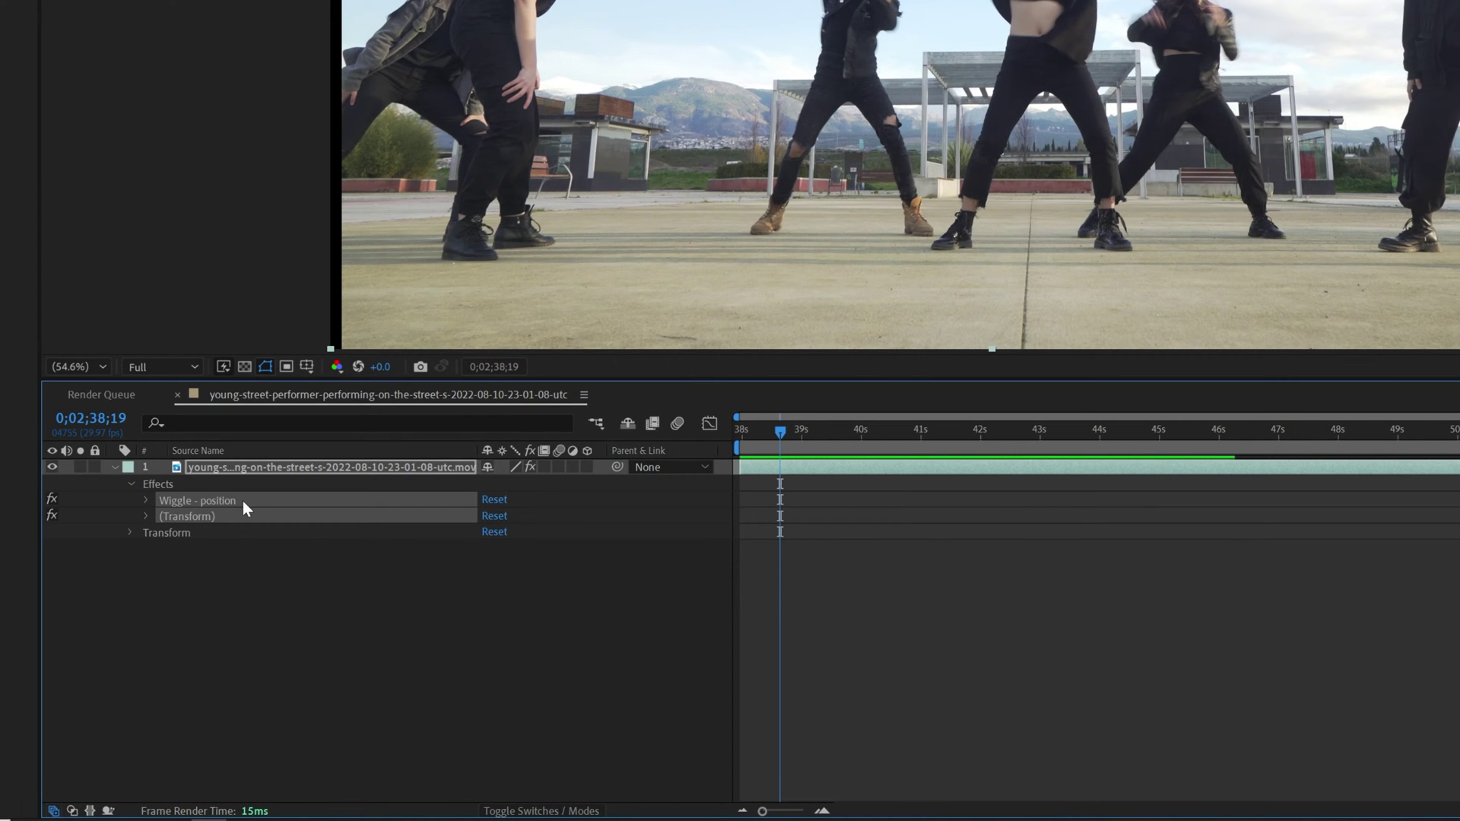
pyautogui.click(146, 500)
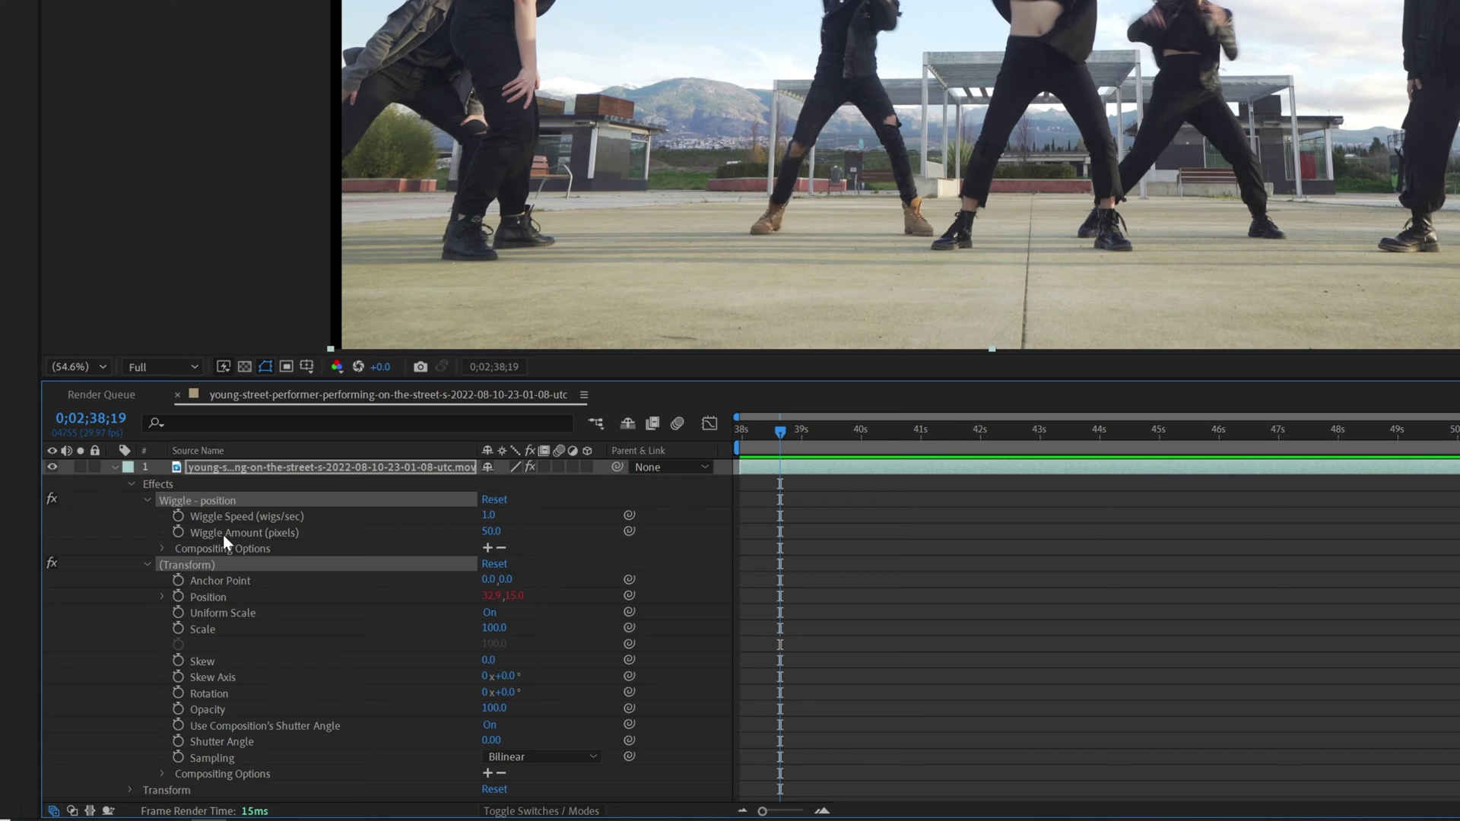
pyautogui.click(177, 516)
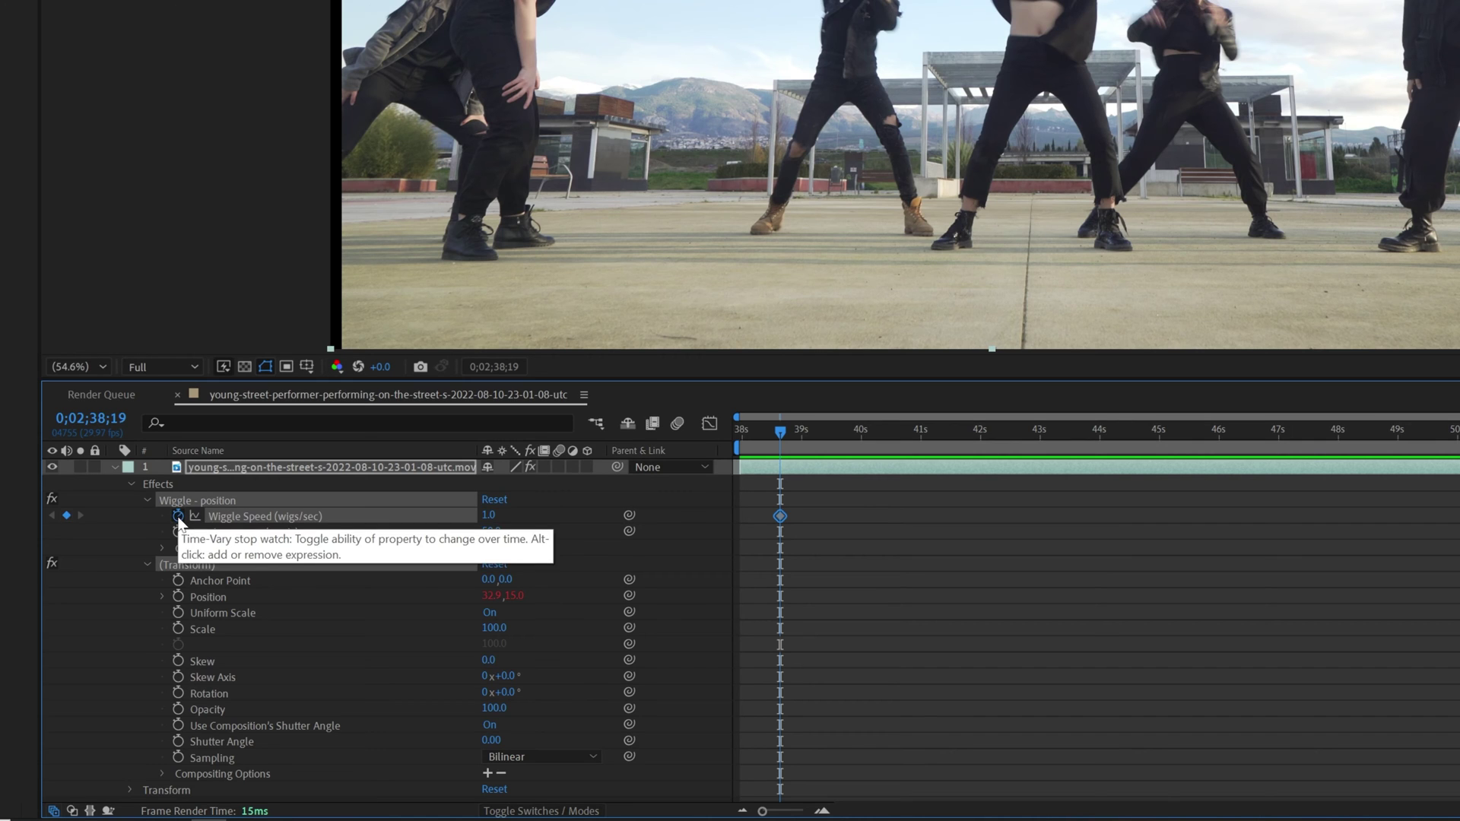
# - Add a Wiggle Speed keyframe with a value of 0 at 0;02;38;16, ahead of the first keyframe
pyautogui.press('=')
pyautogui.press('=')
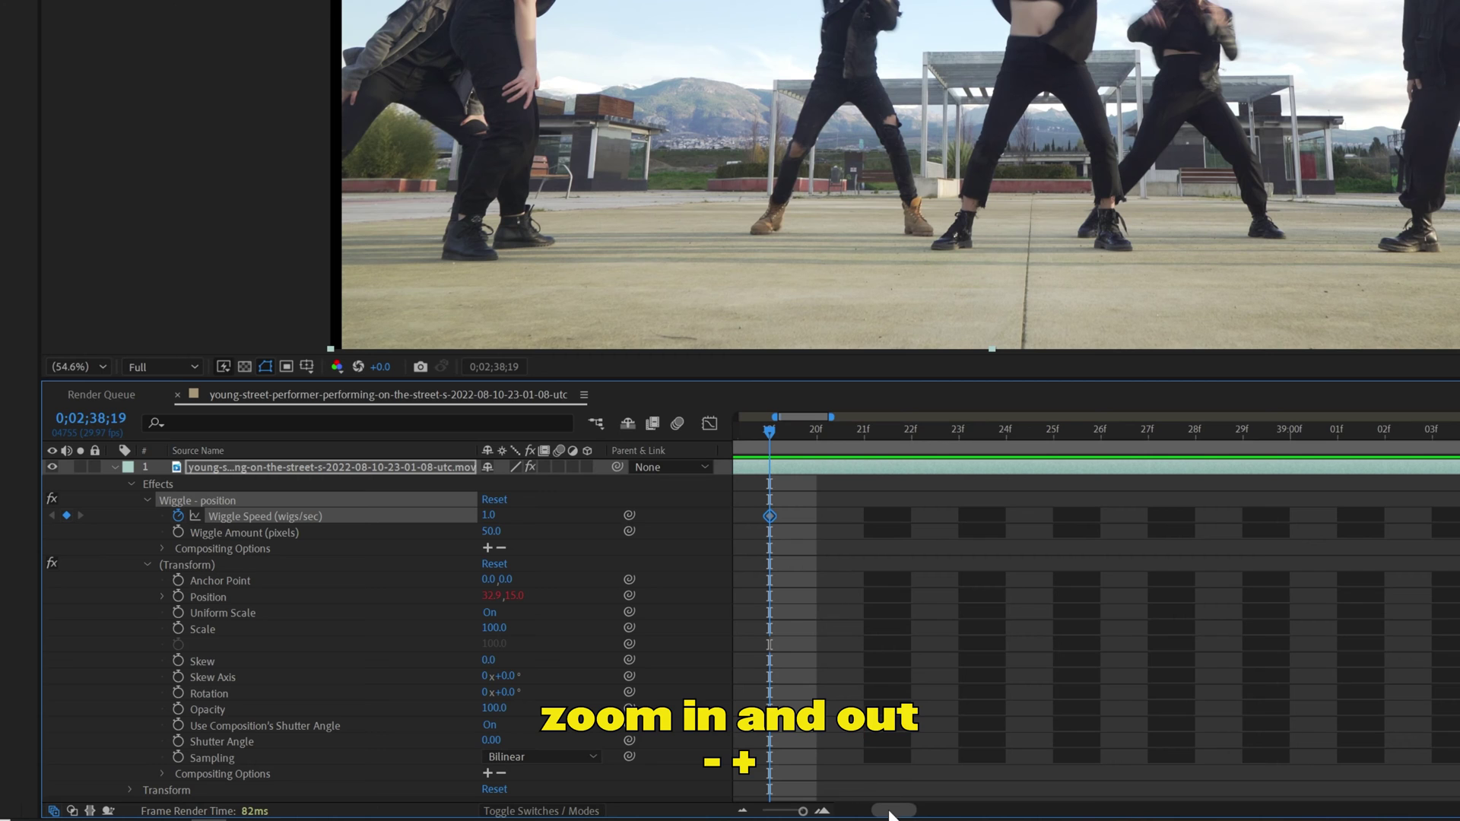
pyautogui.press('=')
pyautogui.press('=')
pyautogui.moveTo(947, 432); pyautogui.dragTo(824, 441)
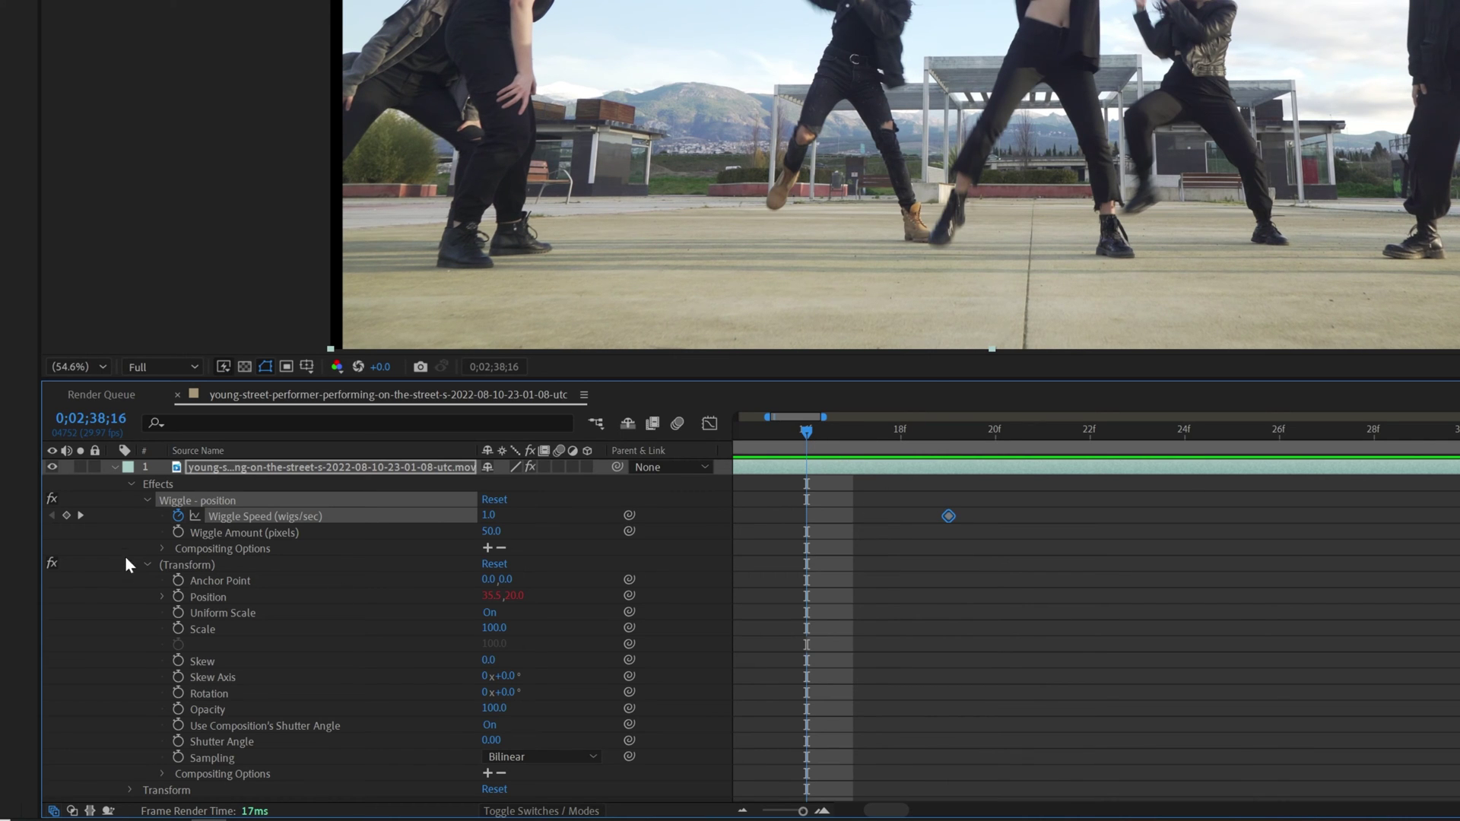
pyautogui.click(68, 516)
pyautogui.moveTo(489, 517); pyautogui.dragTo(482, 519)
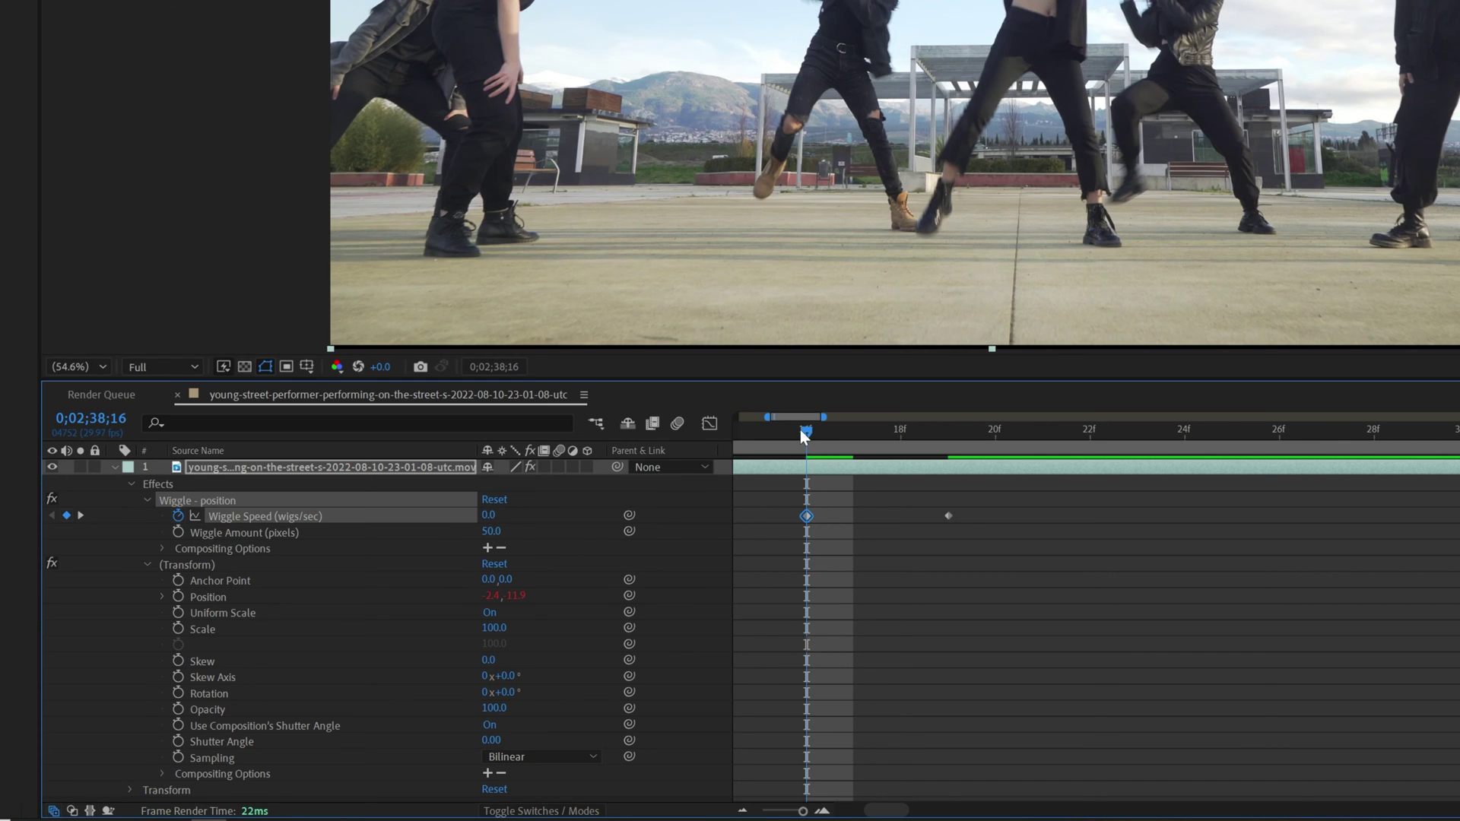
# - Set the Wiggle Speed keyframe at 0;02;38;19 to 24 and the Wiggle Amount to 45 pixels
pyautogui.moveTo(802, 435); pyautogui.dragTo(935, 437)
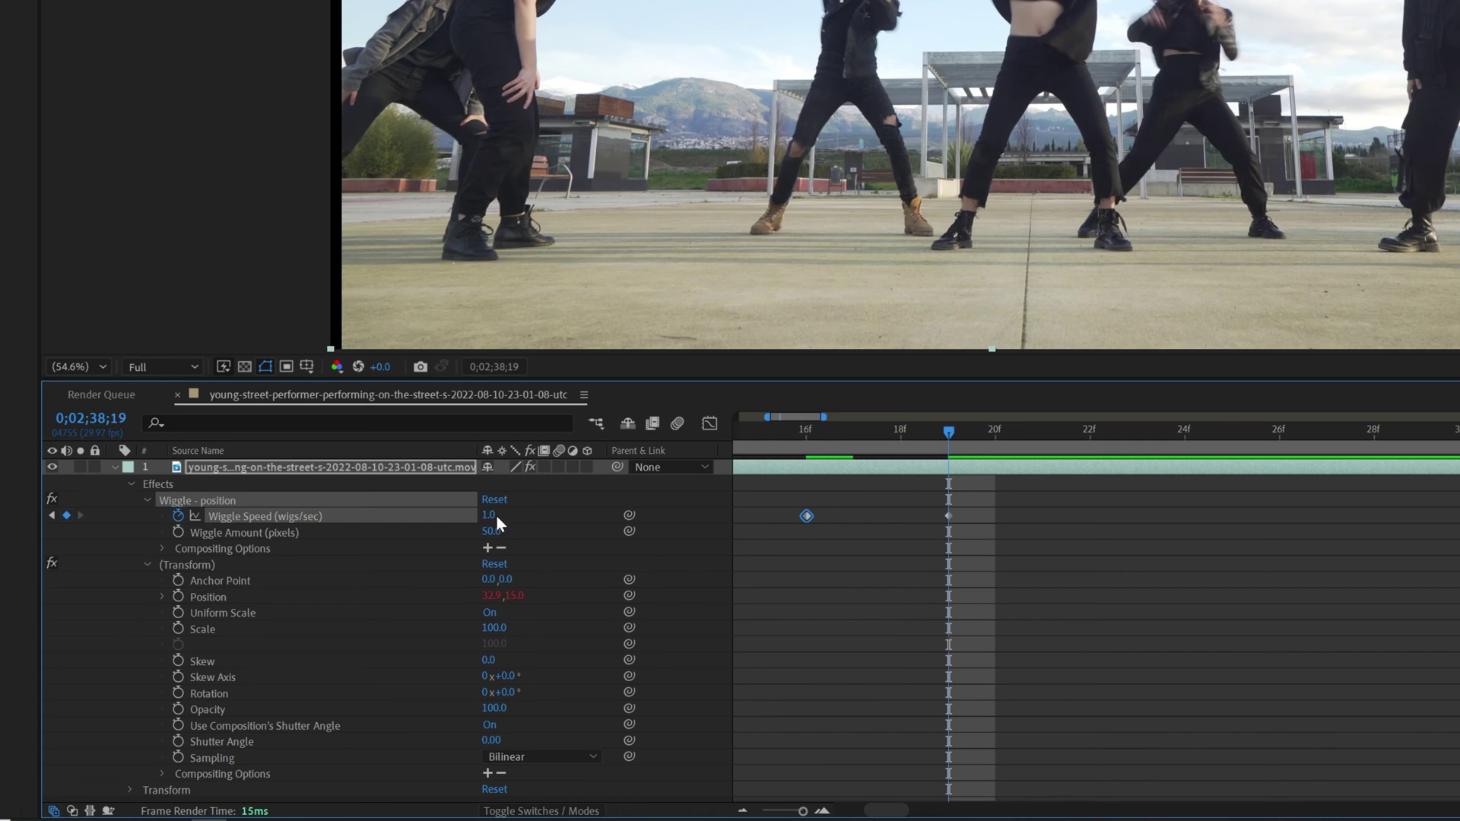
pyautogui.moveTo(491, 517); pyautogui.dragTo(512, 516)
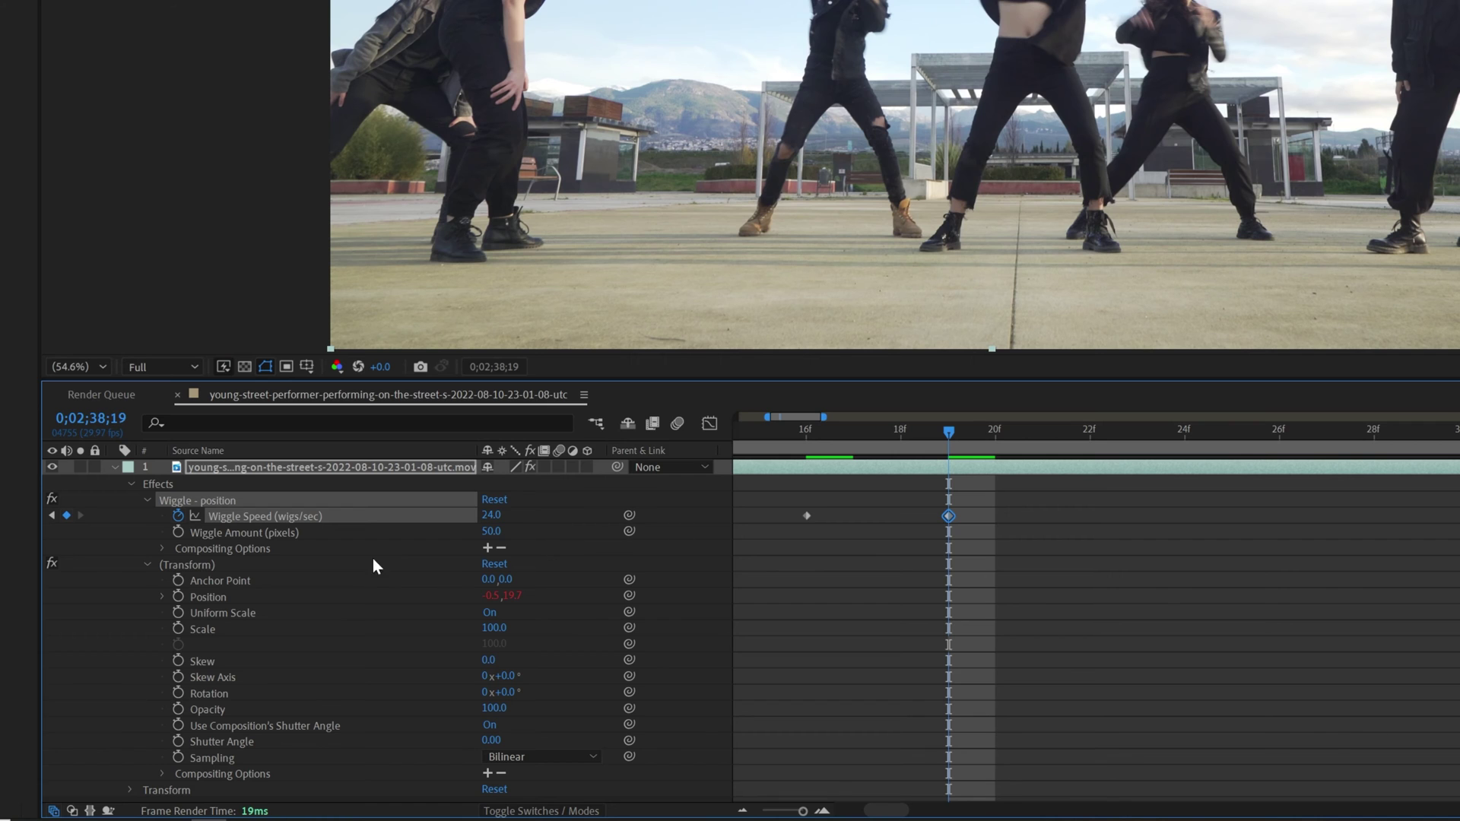
pyautogui.moveTo(498, 533); pyautogui.dragTo(498, 534)
pyautogui.click(783, 552)
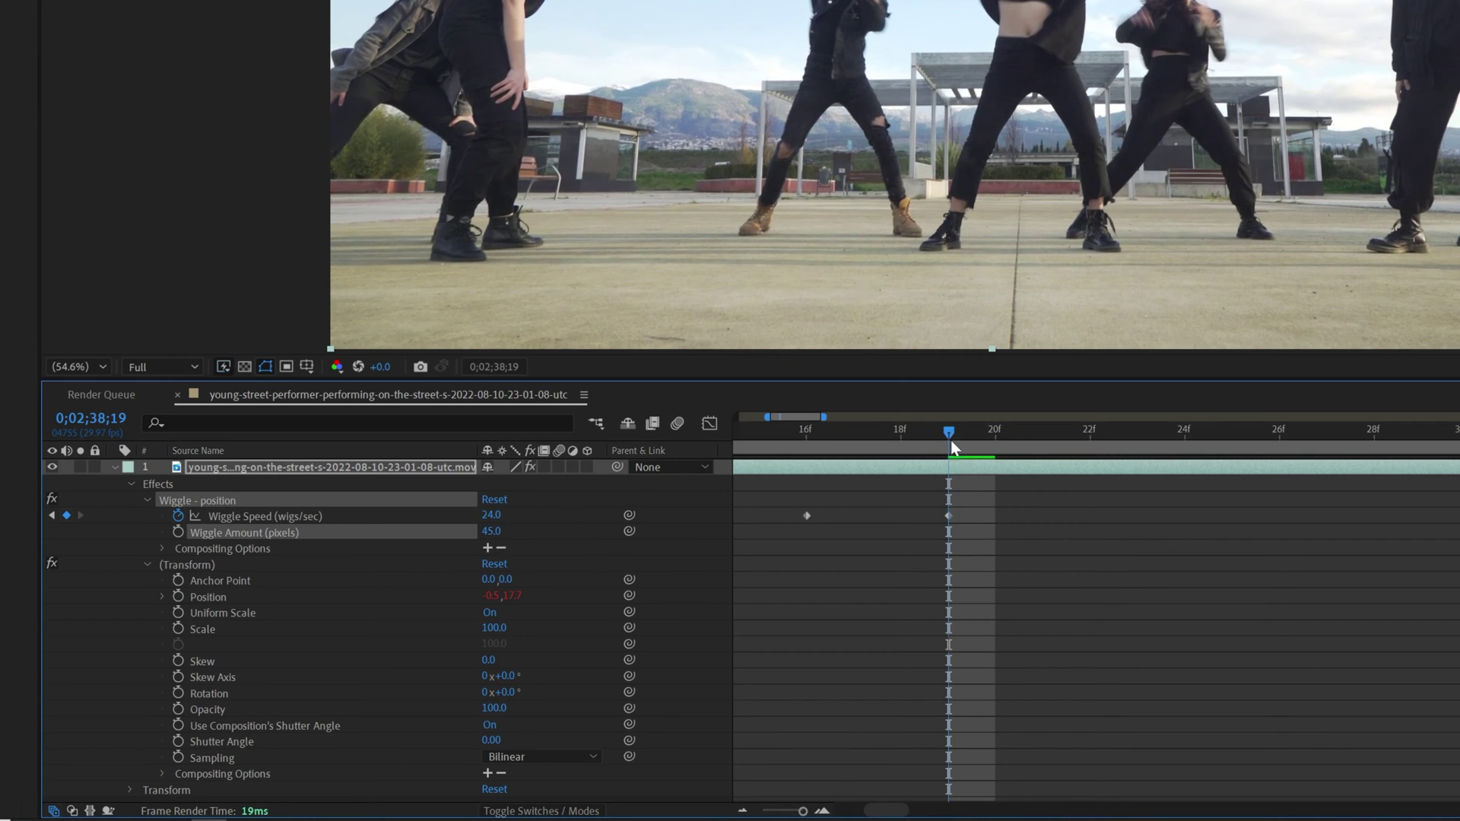
# - Keyframe Wiggle Speed to 0 at 0;02;38;24 and play back the shake from the start of the clip
pyautogui.moveTo(946, 430); pyautogui.dragTo(1175, 451)
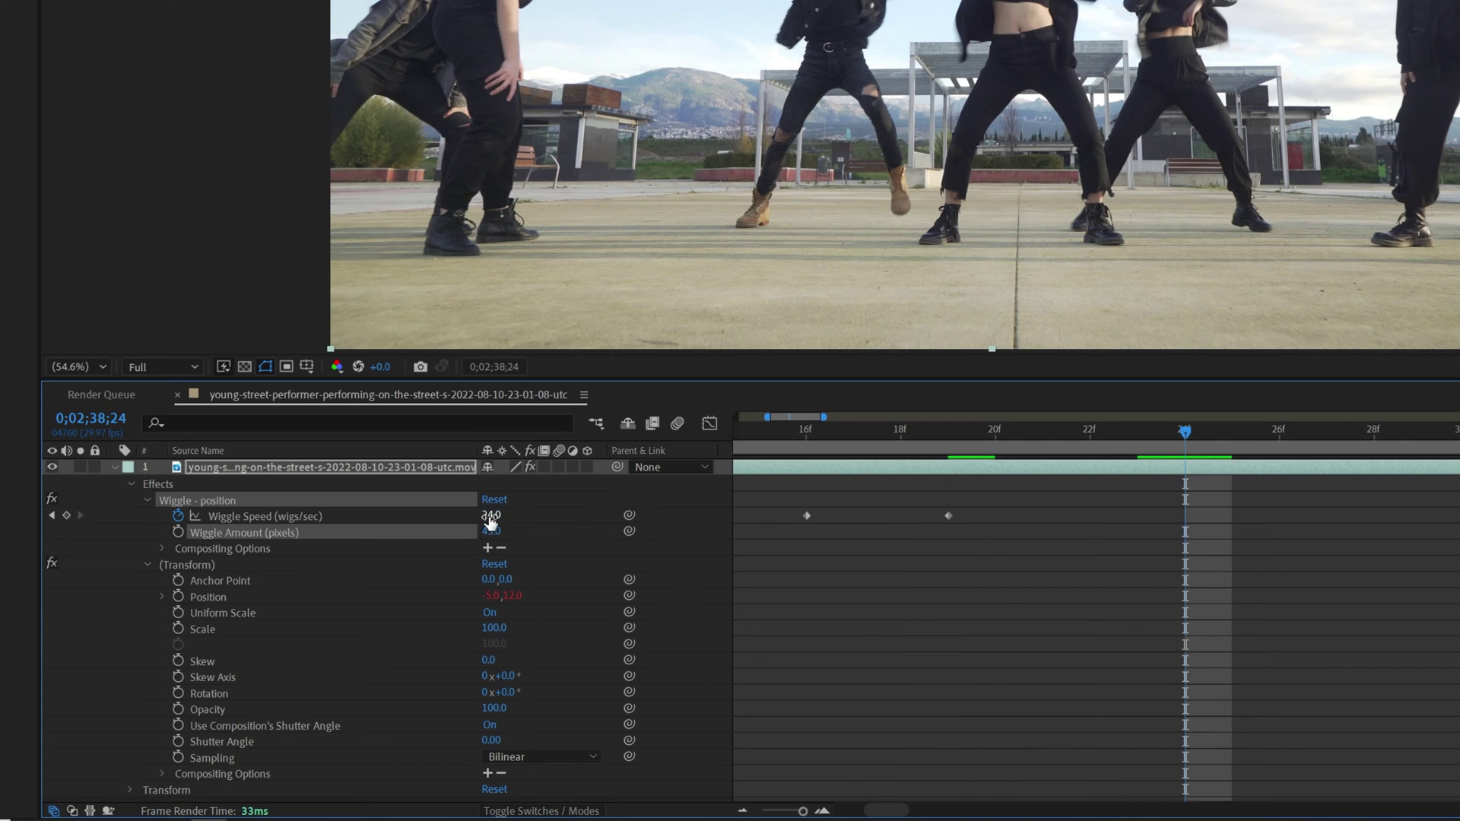
pyautogui.moveTo(490, 515); pyautogui.dragTo(450, 522)
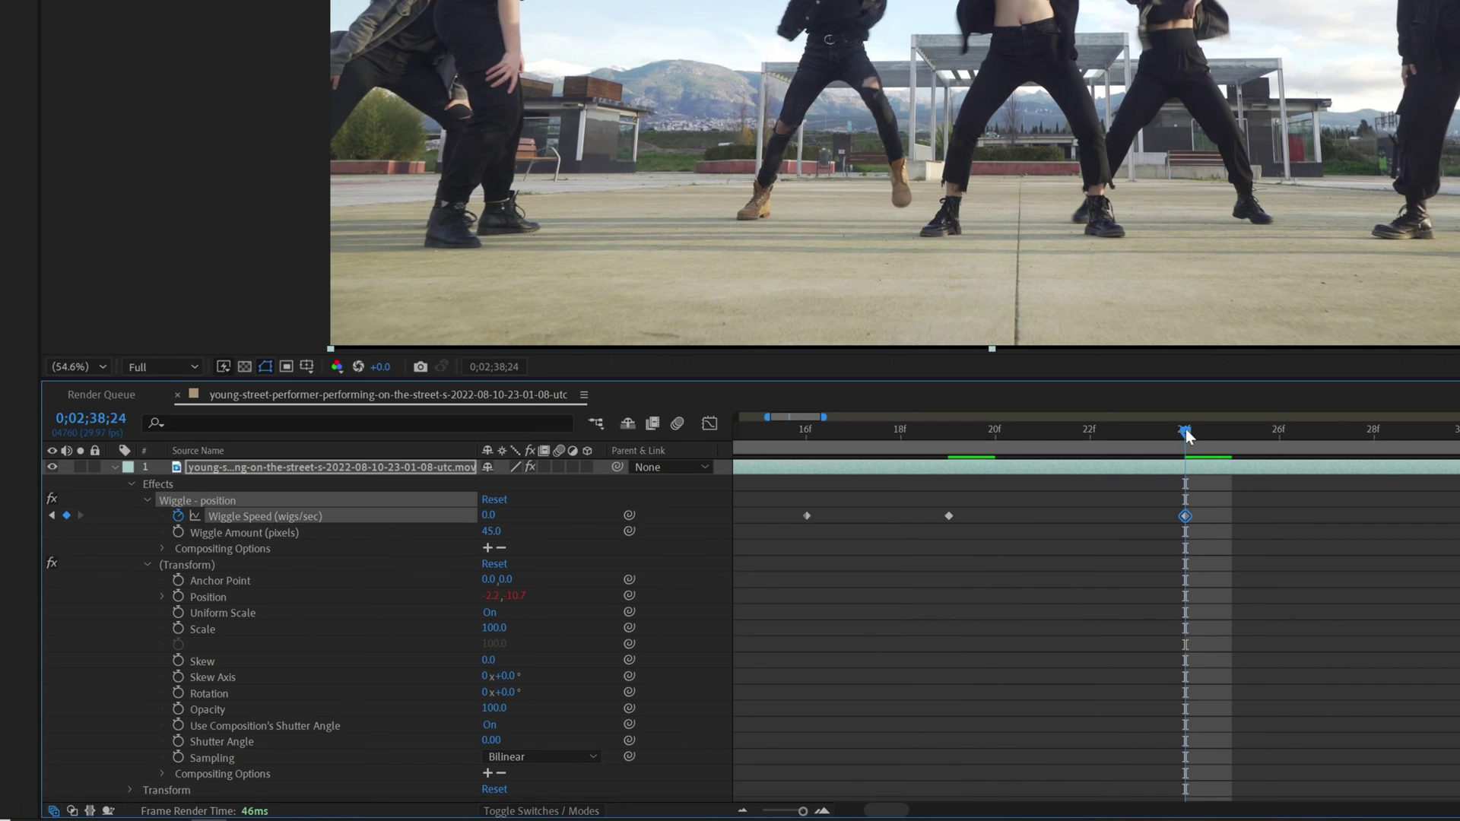
pyautogui.moveTo(1185, 430); pyautogui.dragTo(691, 482)
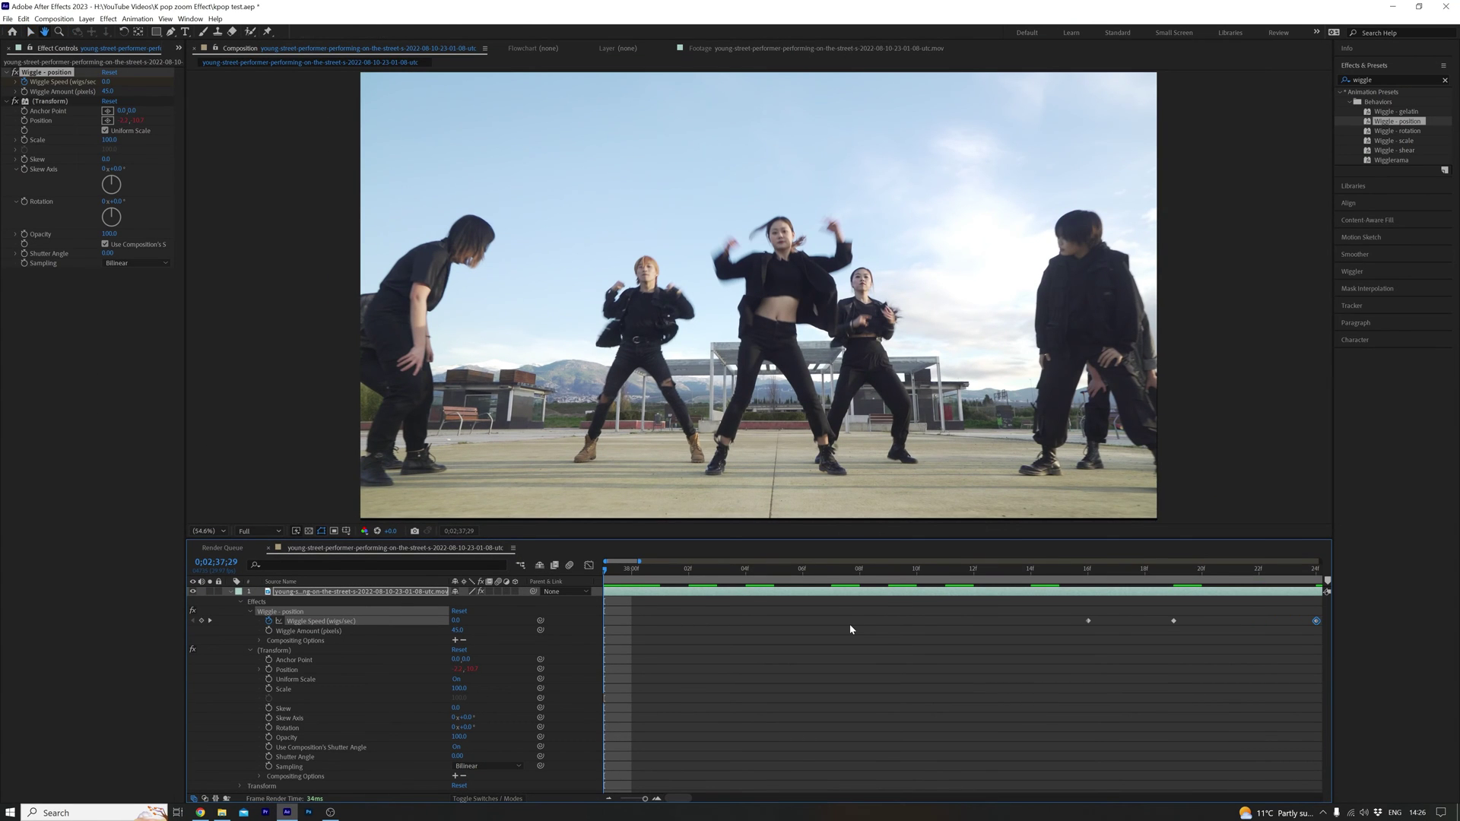
pyautogui.press('space')
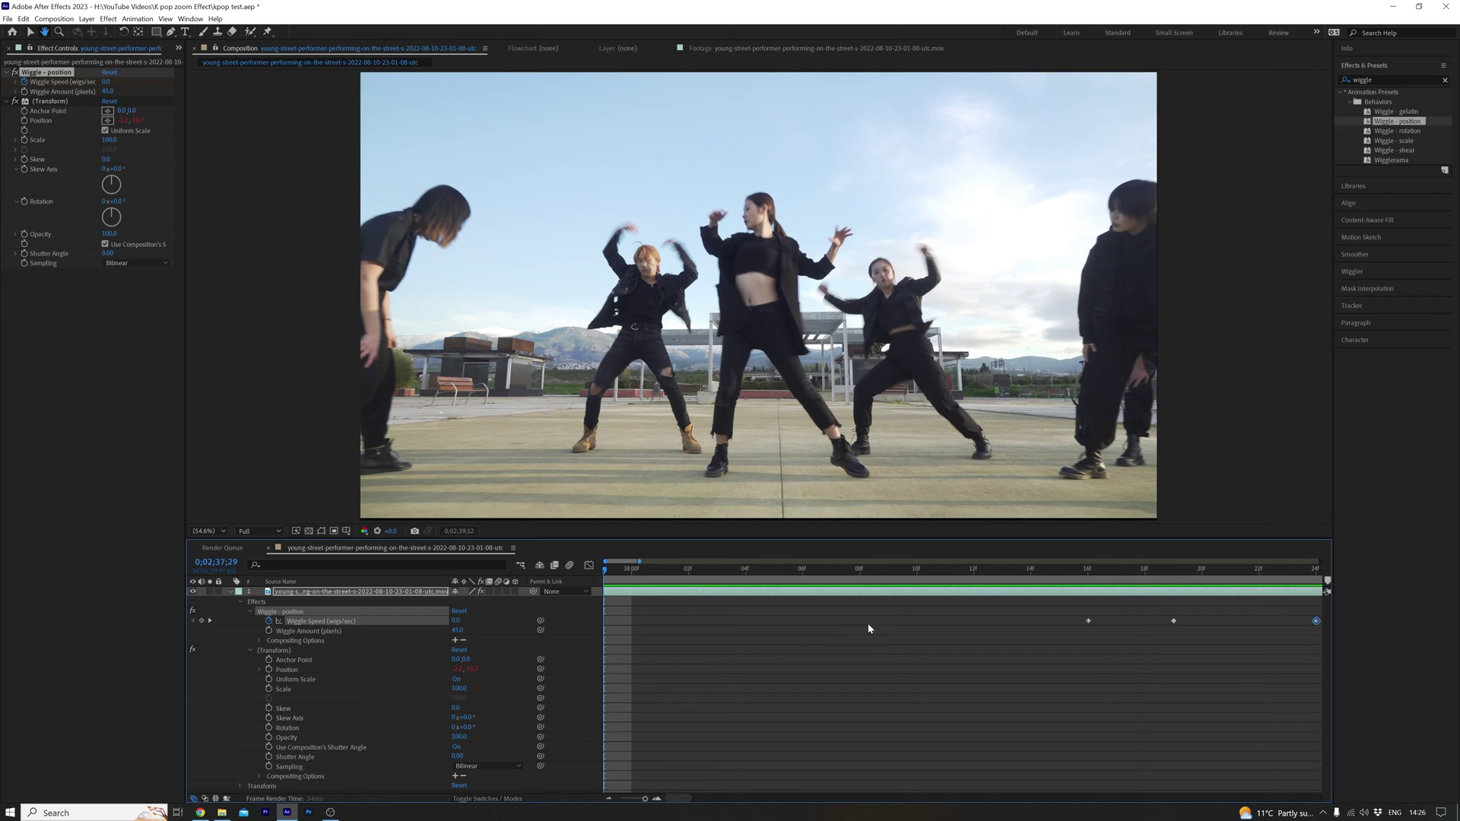
pyautogui.press('space')
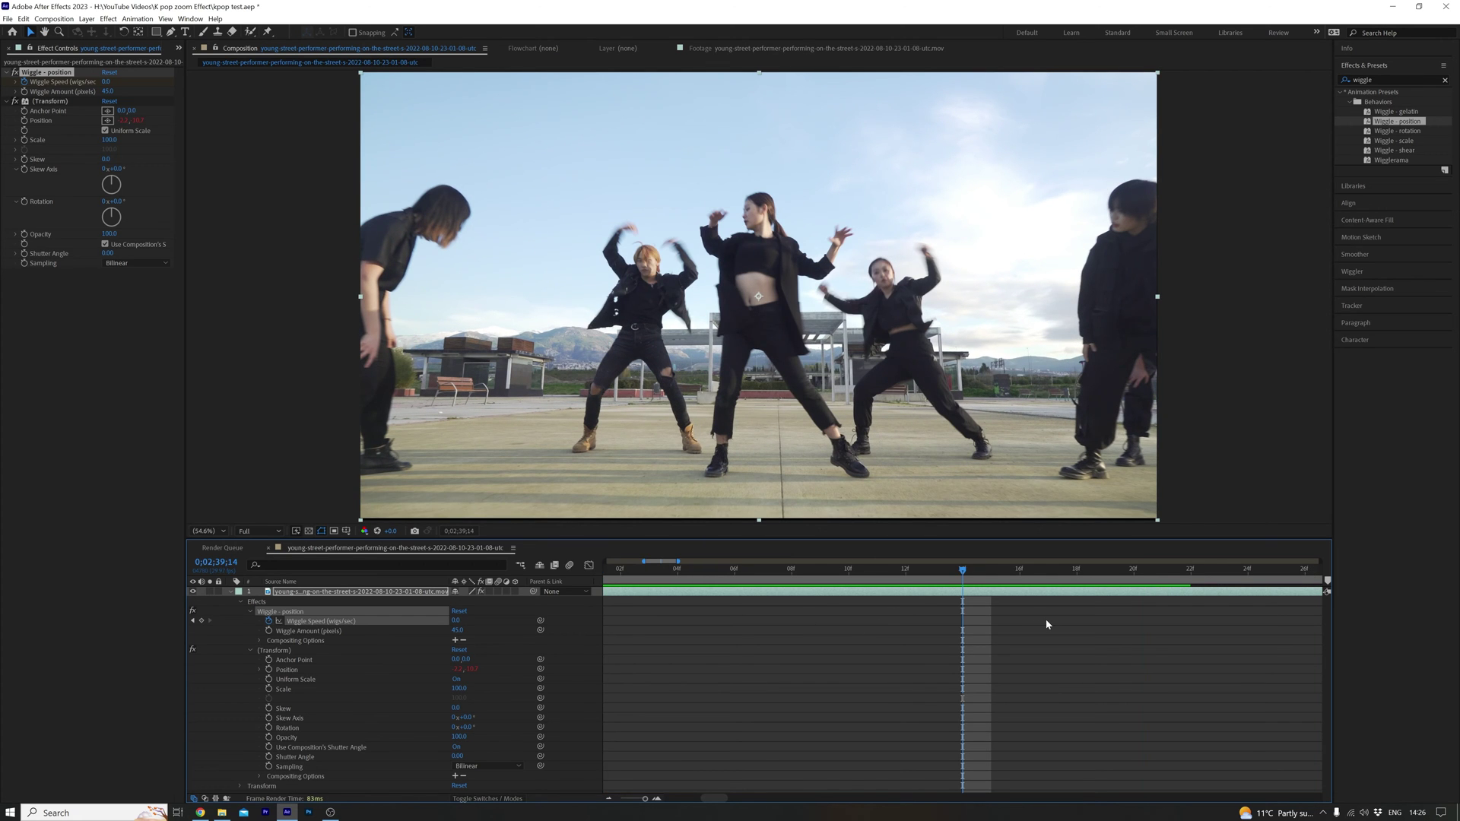
# - Set the Wiggle Amount to 57 pixels and replay the shake from the start of the clip
pyautogui.press('-')
pyautogui.press('-')
pyautogui.press('-')
pyautogui.click(706, 571)
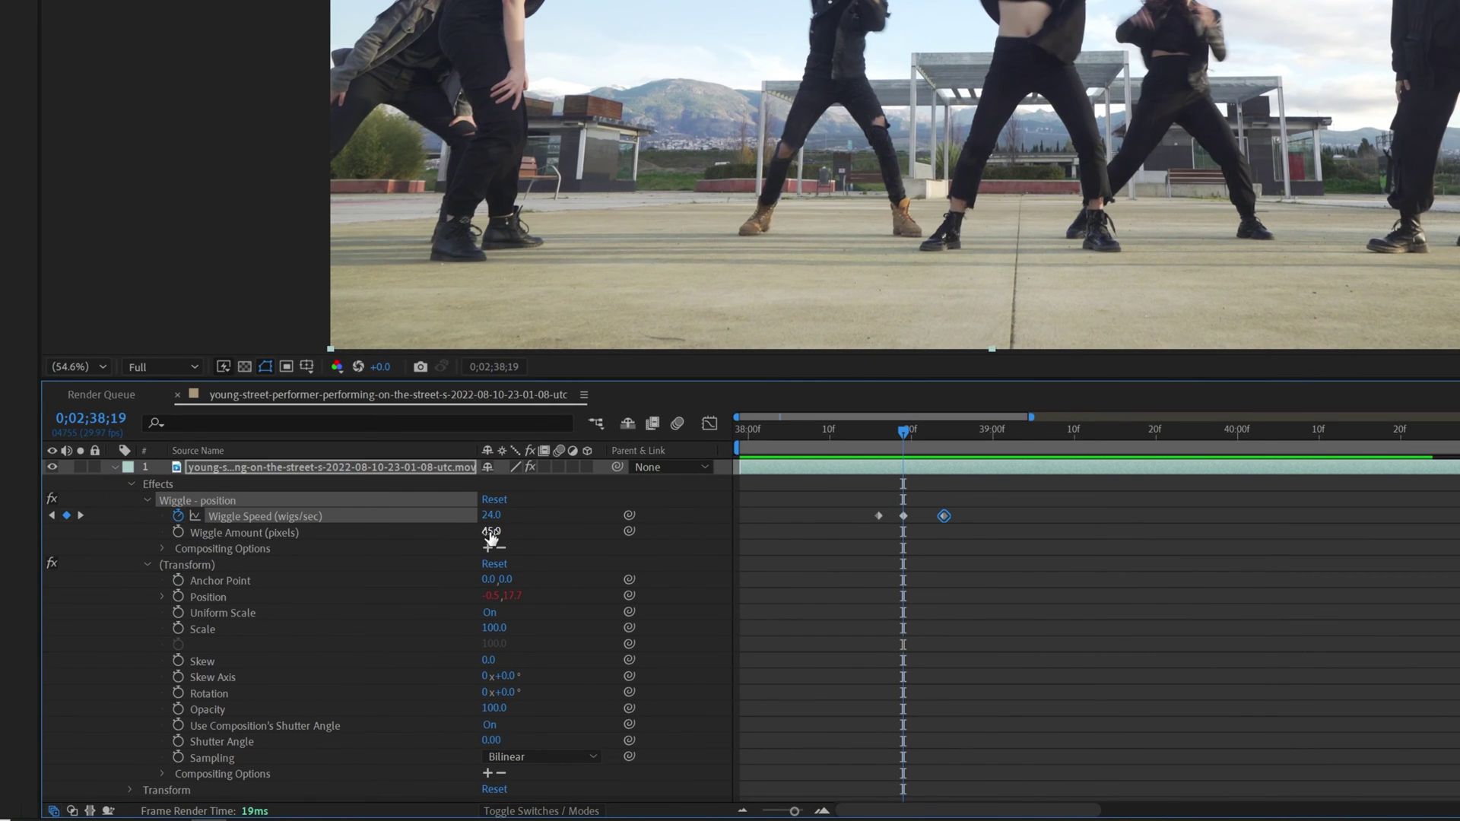
pyautogui.moveTo(490, 537); pyautogui.dragTo(523, 542)
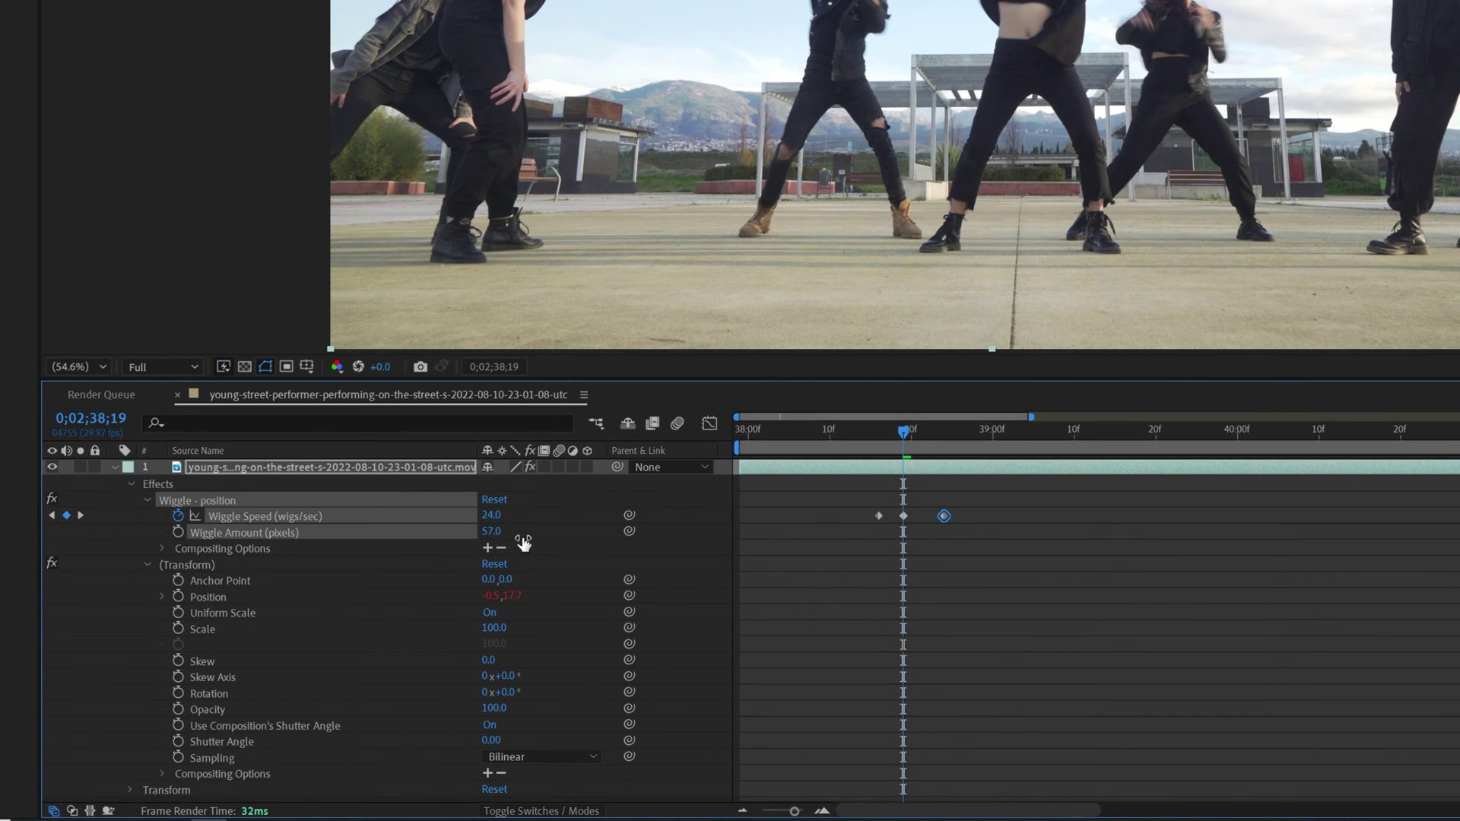
pyautogui.moveTo(904, 436); pyautogui.dragTo(661, 440)
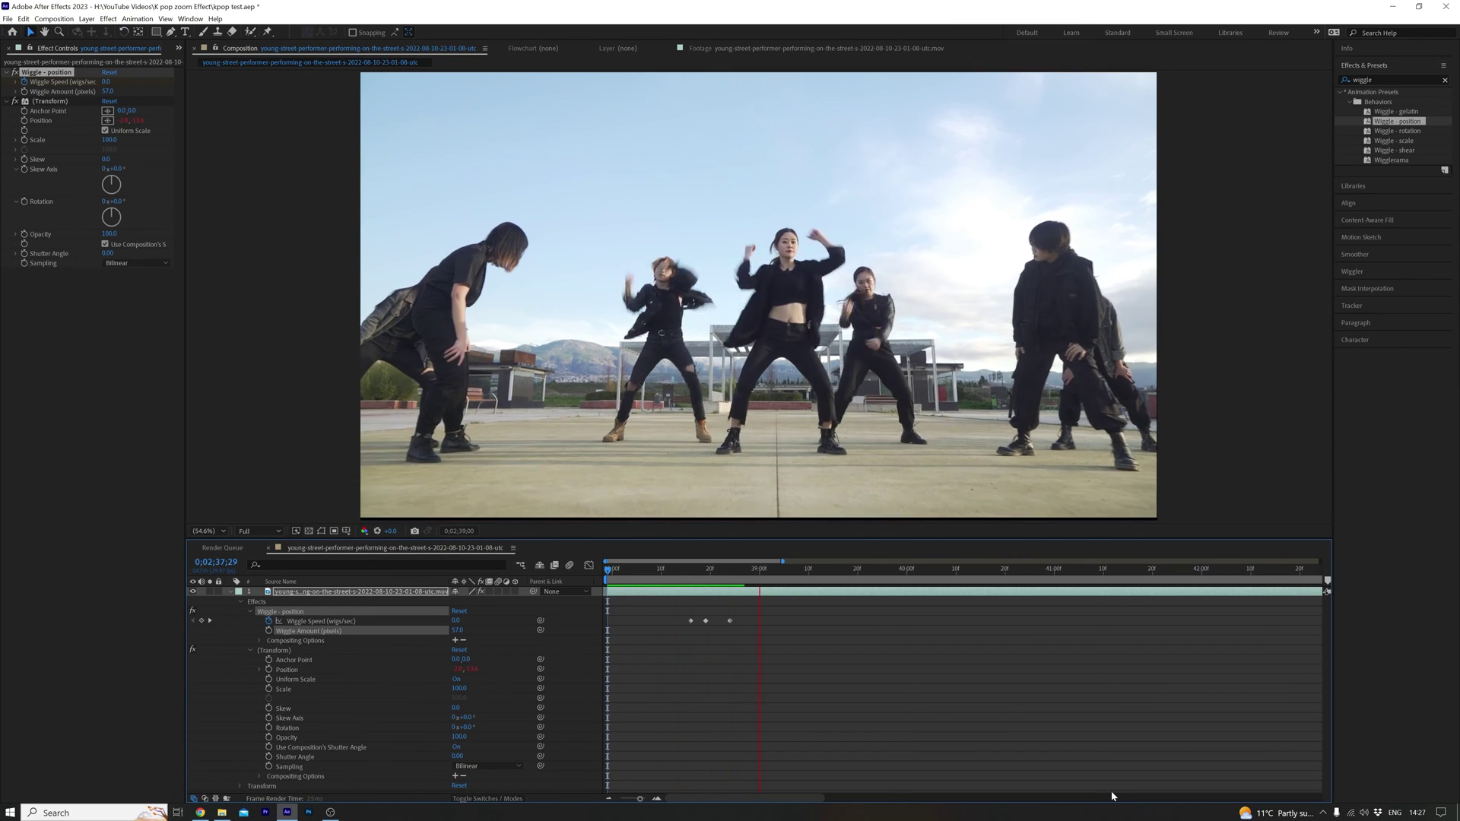
pyautogui.press('space')
# - Find the second shake moment further along the dance and add a Wiggle Speed keyframe at 0;02;42;12
pyautogui.moveTo(703, 572); pyautogui.dragTo(840, 597)
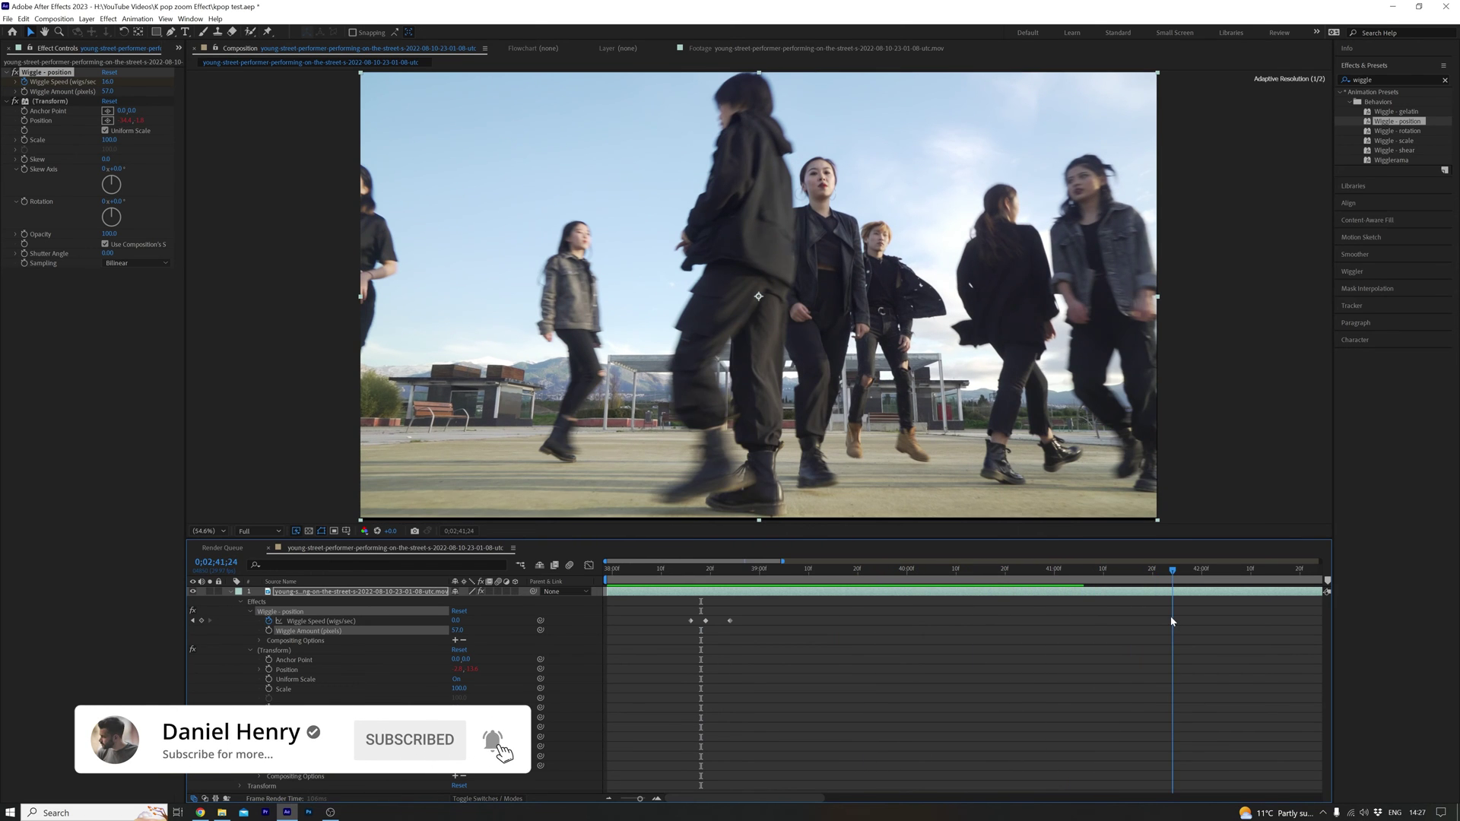
pyautogui.press('space')
pyautogui.moveTo(1173, 572); pyautogui.dragTo(1260, 574)
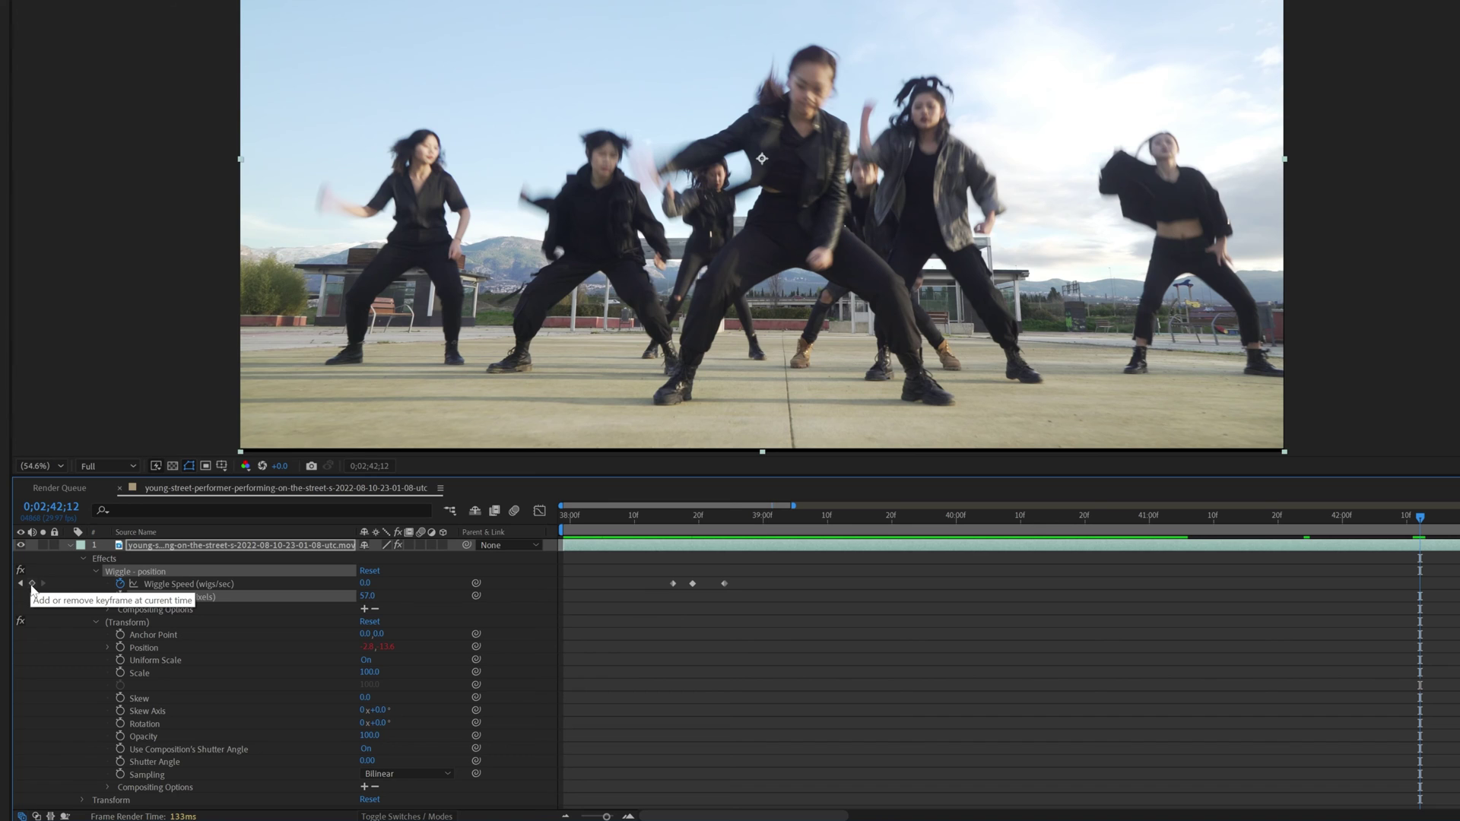
pyautogui.click(32, 584)
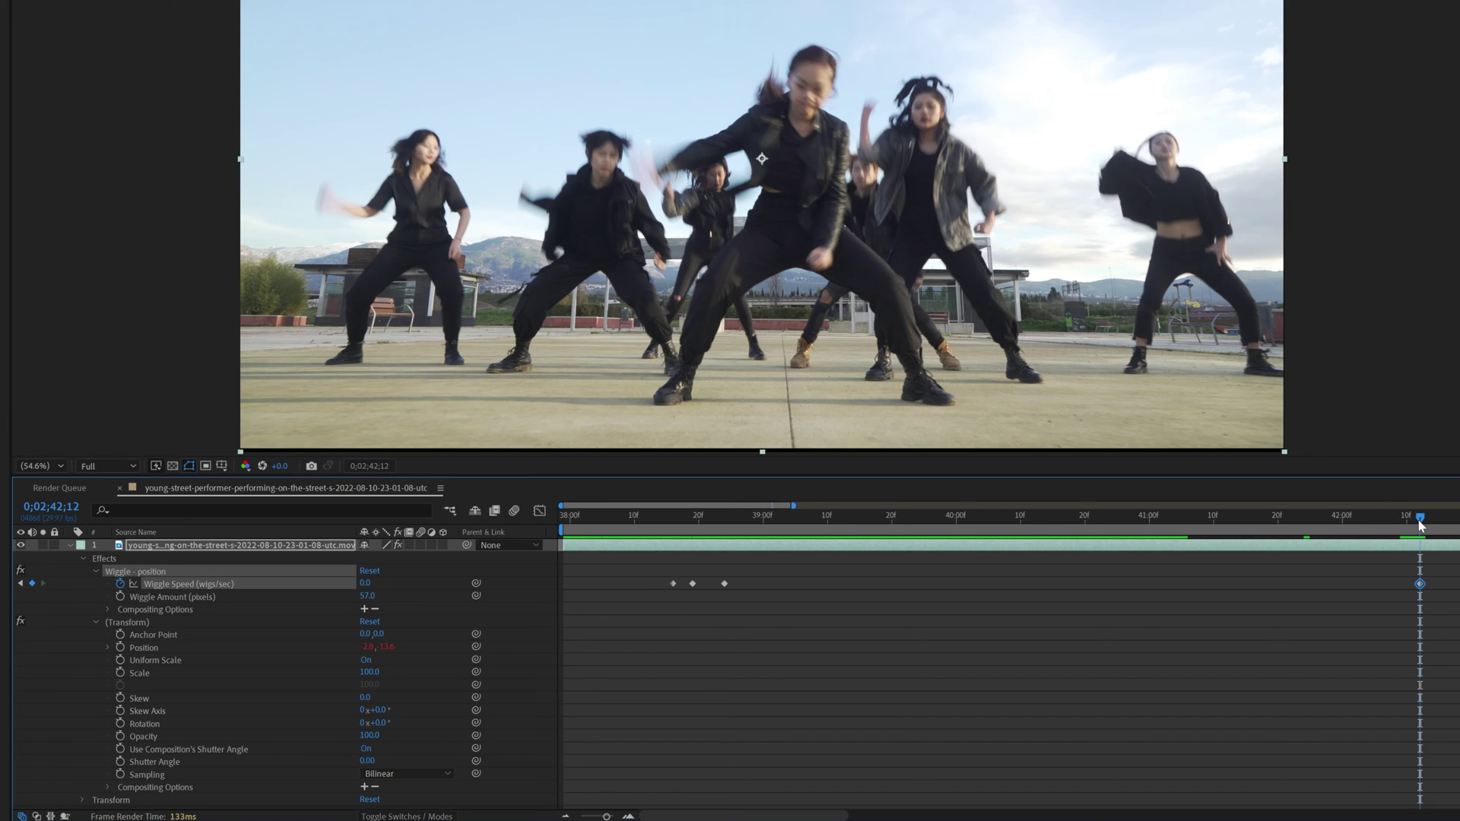
# - Add another Wiggle Speed keyframe three frames earlier, at 0;02;42;09
pyautogui.press('=')
pyautogui.press('=')
pyautogui.press('=')
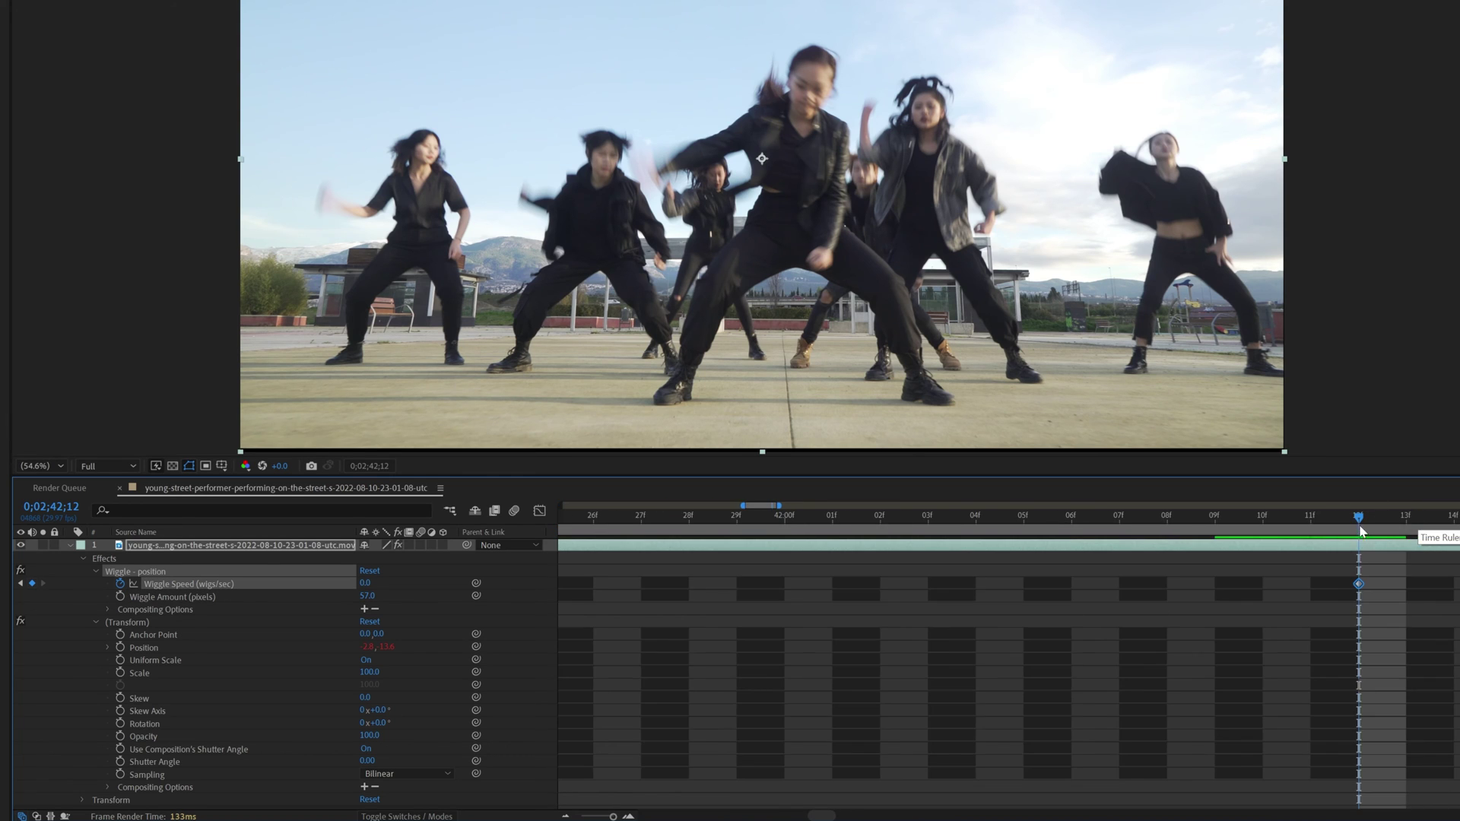
pyautogui.moveTo(1361, 531); pyautogui.dragTo(1232, 538)
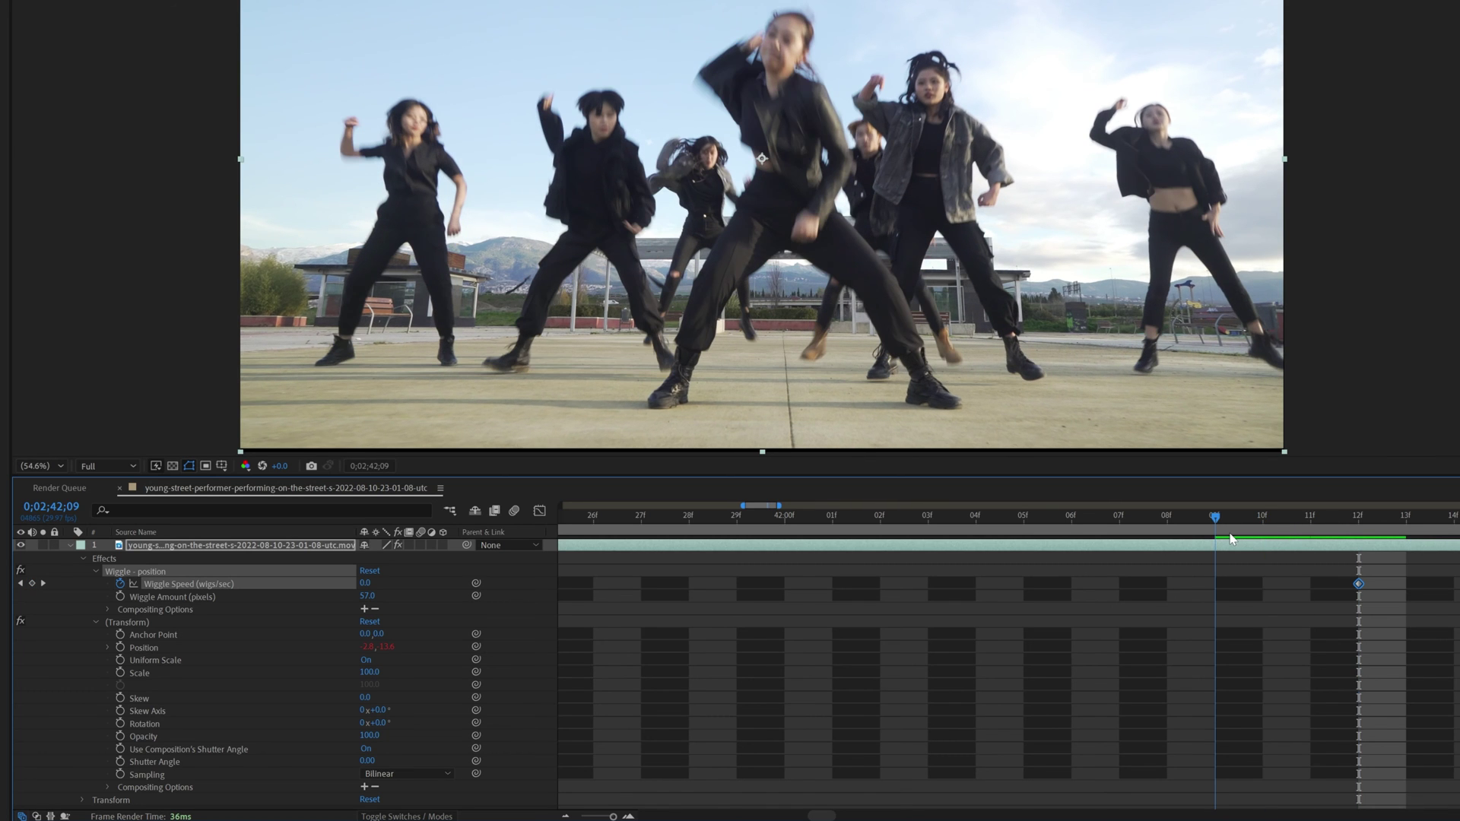
pyautogui.click(32, 584)
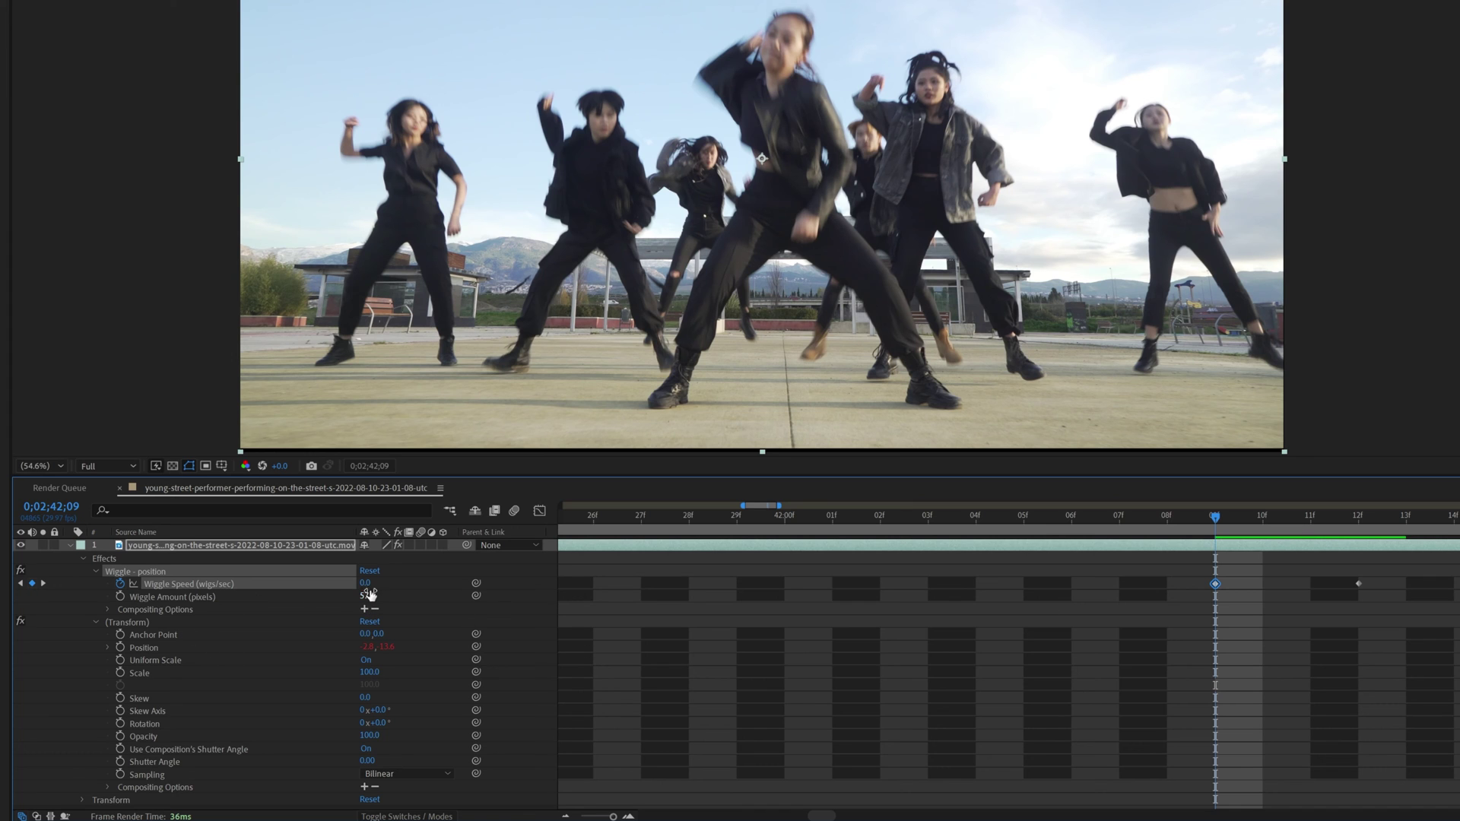
# - Set the Wiggle Speed keyframe at 0;02;42;12 to 24
pyautogui.moveTo(1222, 523); pyautogui.dragTo(1379, 530)
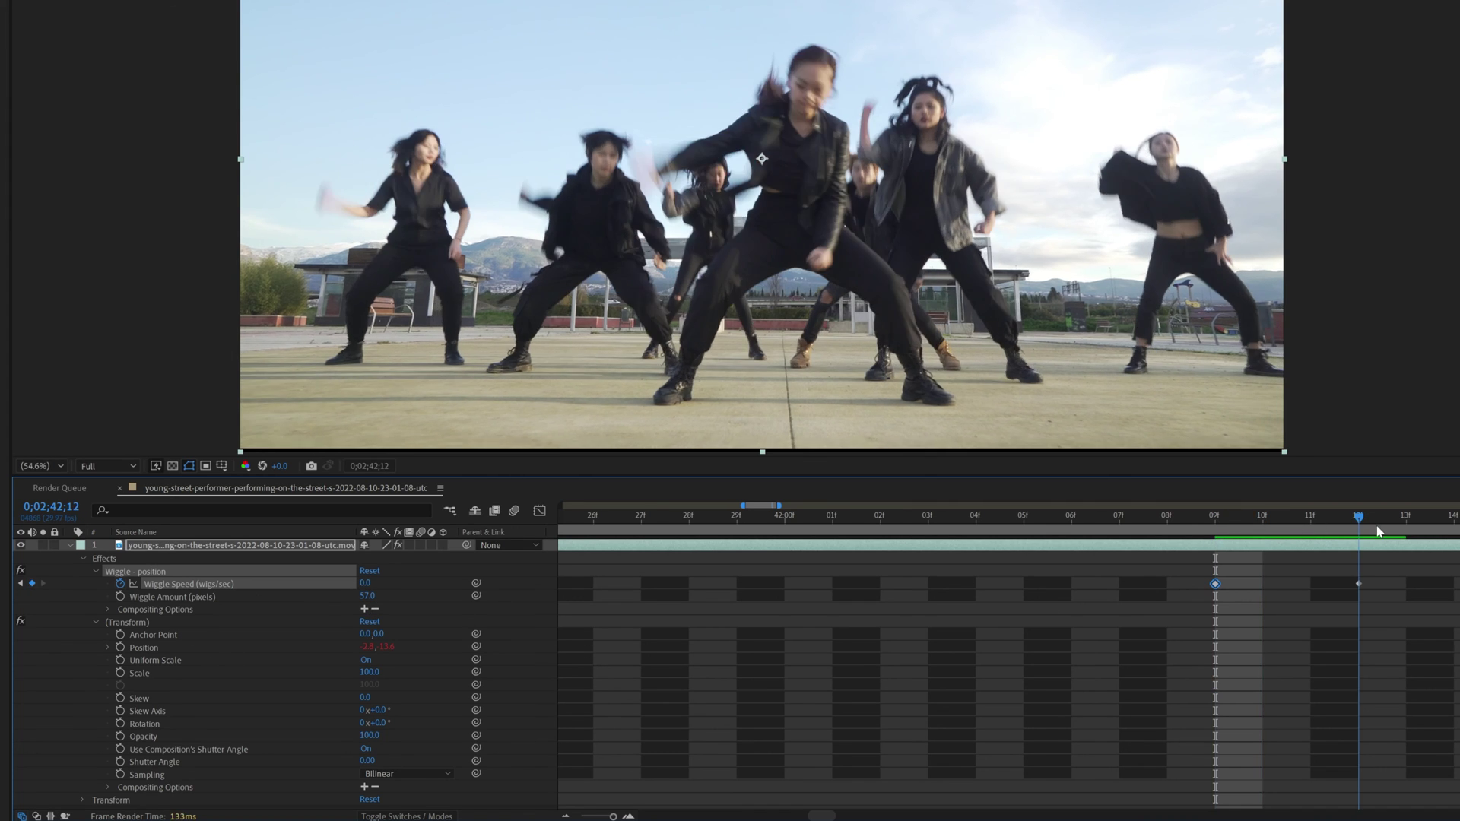
pyautogui.click(1358, 584)
pyautogui.moveTo(365, 584); pyautogui.dragTo(375, 584)
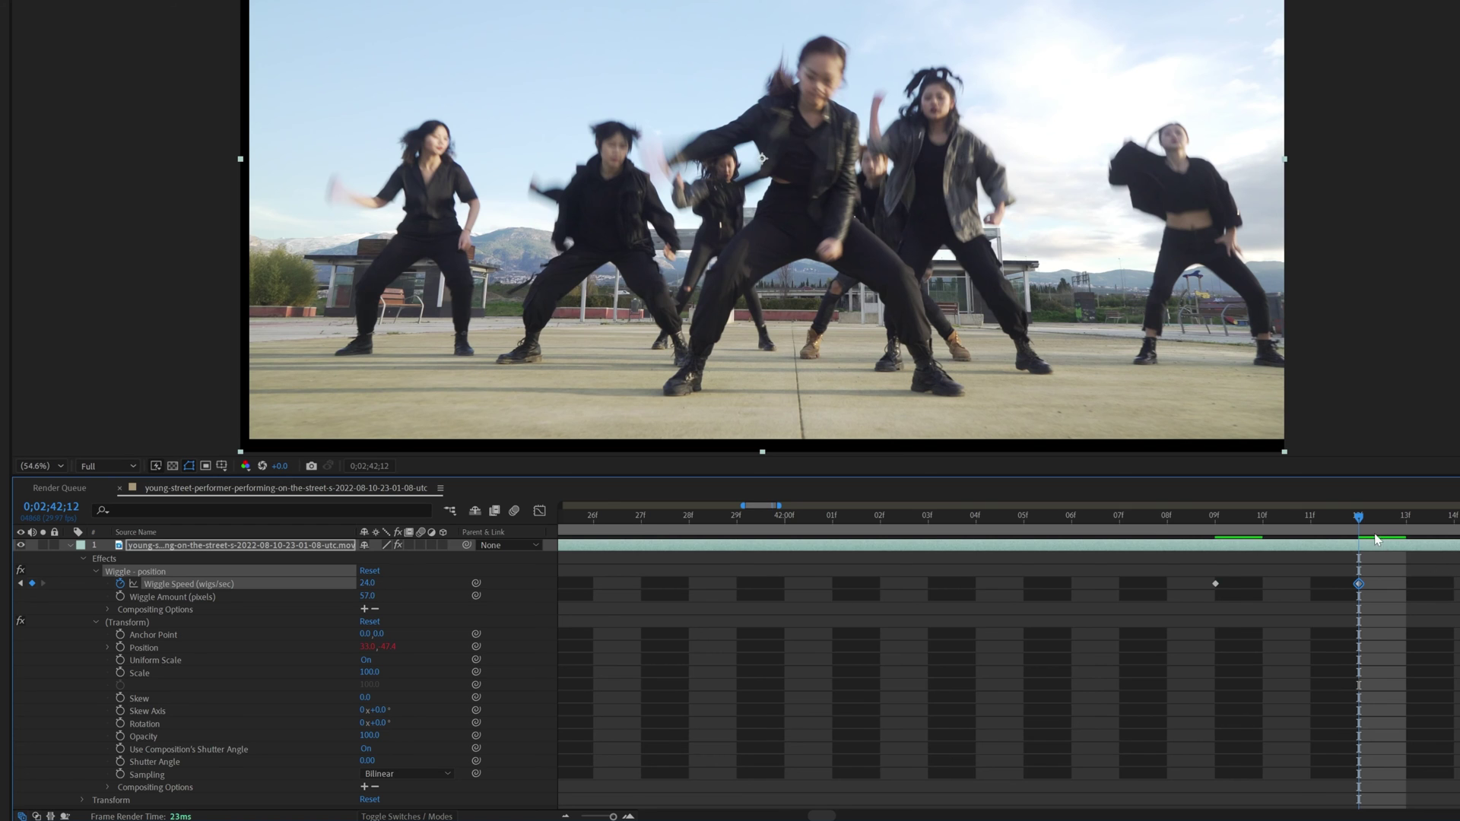
# - Keyframe Wiggle Speed to 0 at 0;02;42;17 to end the second shake
pyautogui.moveTo(1363, 523); pyautogui.dragTo(1102, 575)
pyautogui.press('pagedown')
pyautogui.press('pagedown')
pyautogui.moveTo(1203, 575); pyautogui.dragTo(1345, 587)
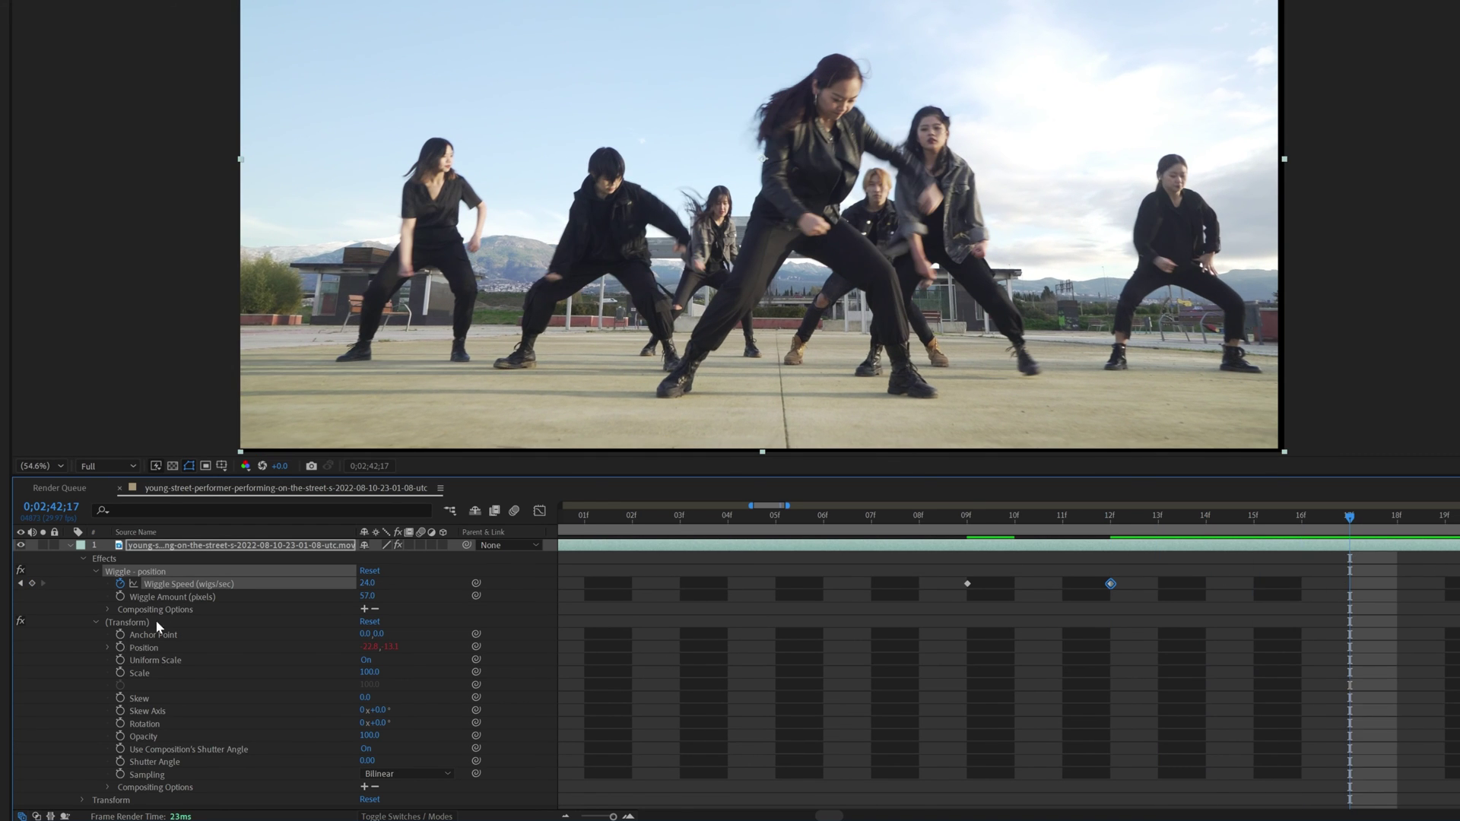
pyautogui.click(367, 583)
pyautogui.write('0')
pyautogui.press('Return')
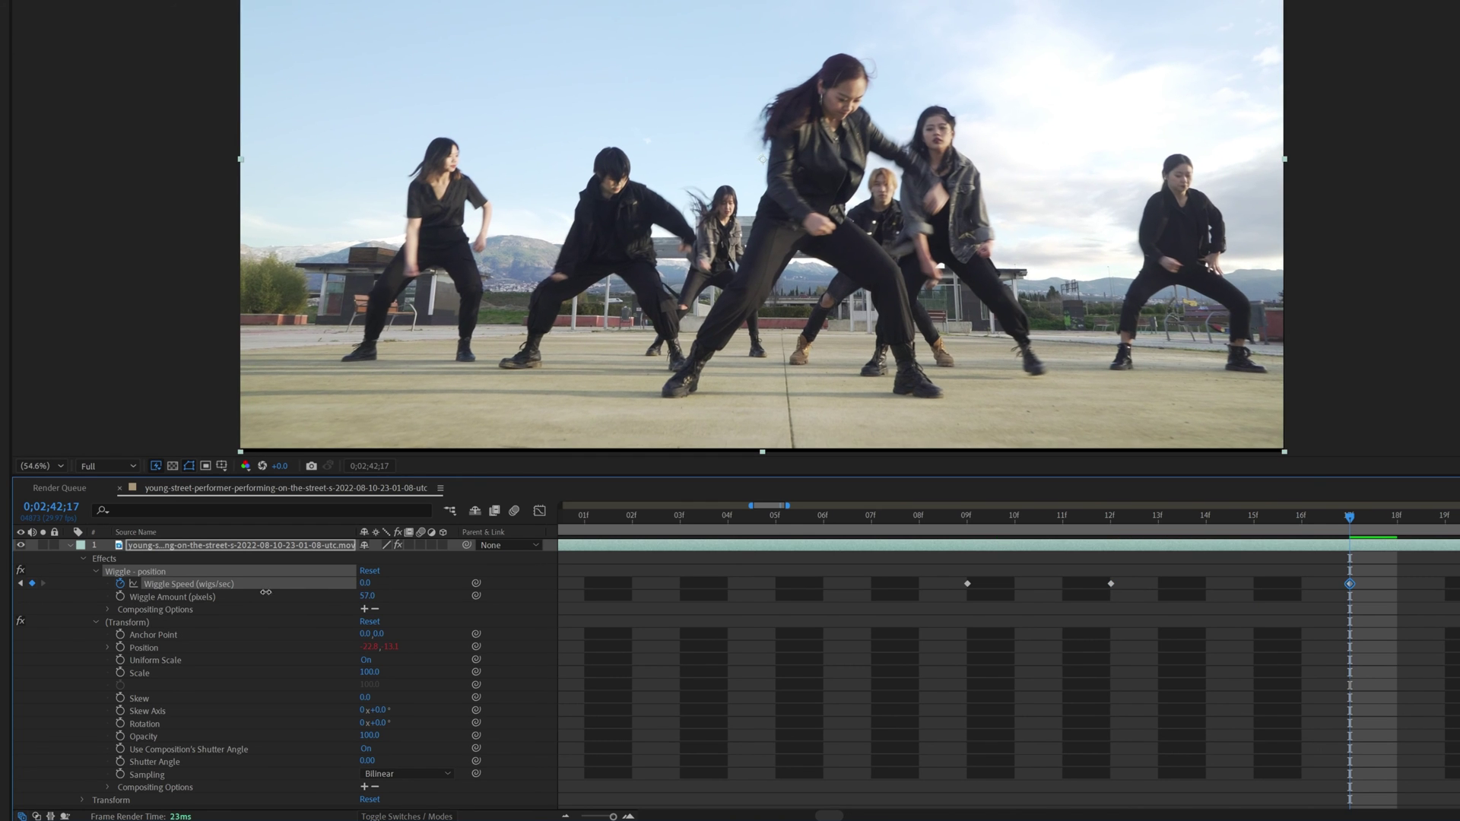
# - Start the work area just before the second shake, at about 0;02;42;02, and play a preview of the shake
pyautogui.click(858, 514)
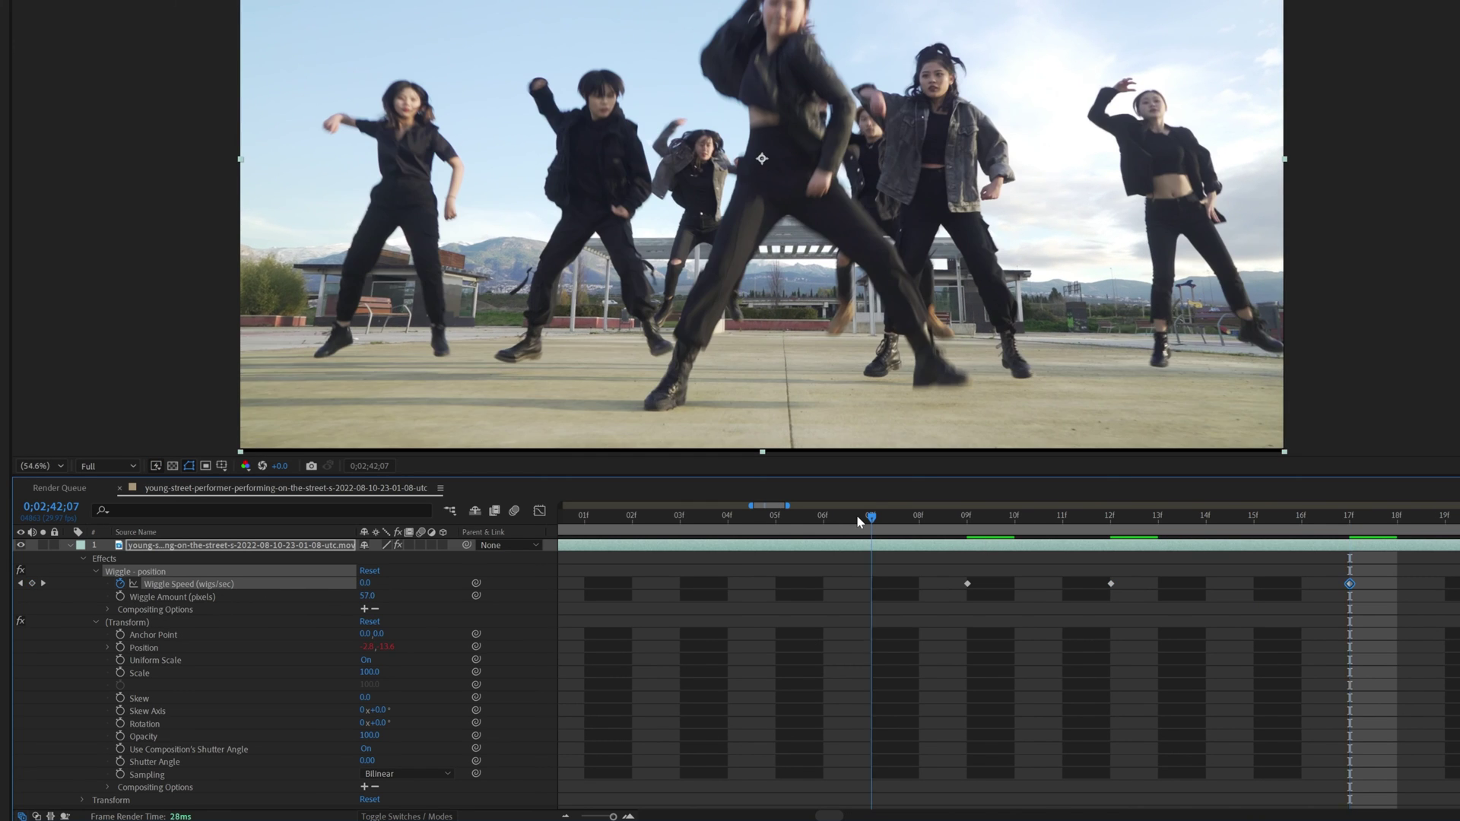
pyautogui.press('-')
pyautogui.press('-')
pyautogui.press('-')
pyautogui.press('-')
pyautogui.press('-')
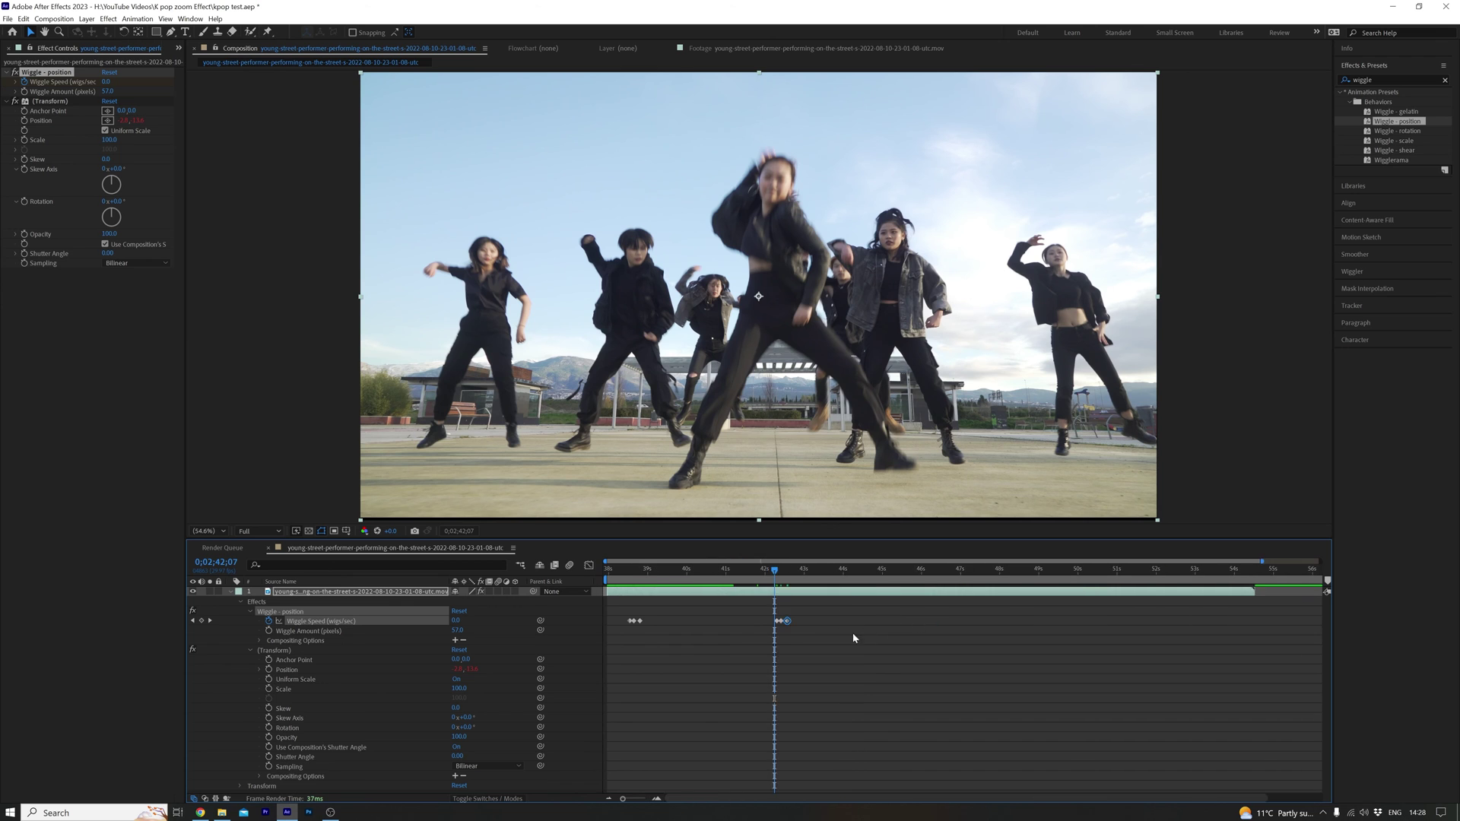
pyautogui.moveTo(605, 580); pyautogui.dragTo(752, 580)
pyautogui.click(755, 570)
pyautogui.press('space')
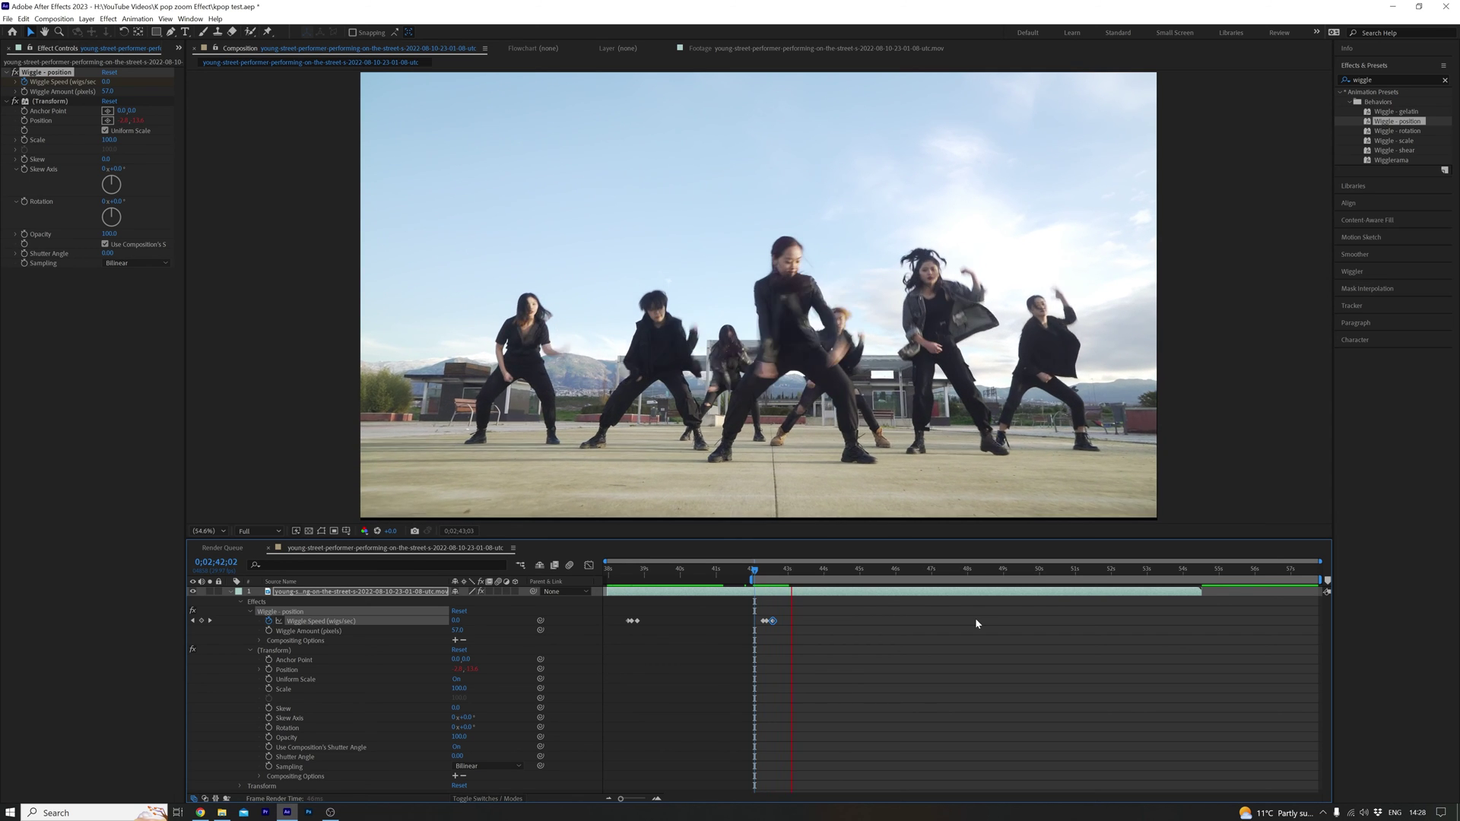
pyautogui.press('space')
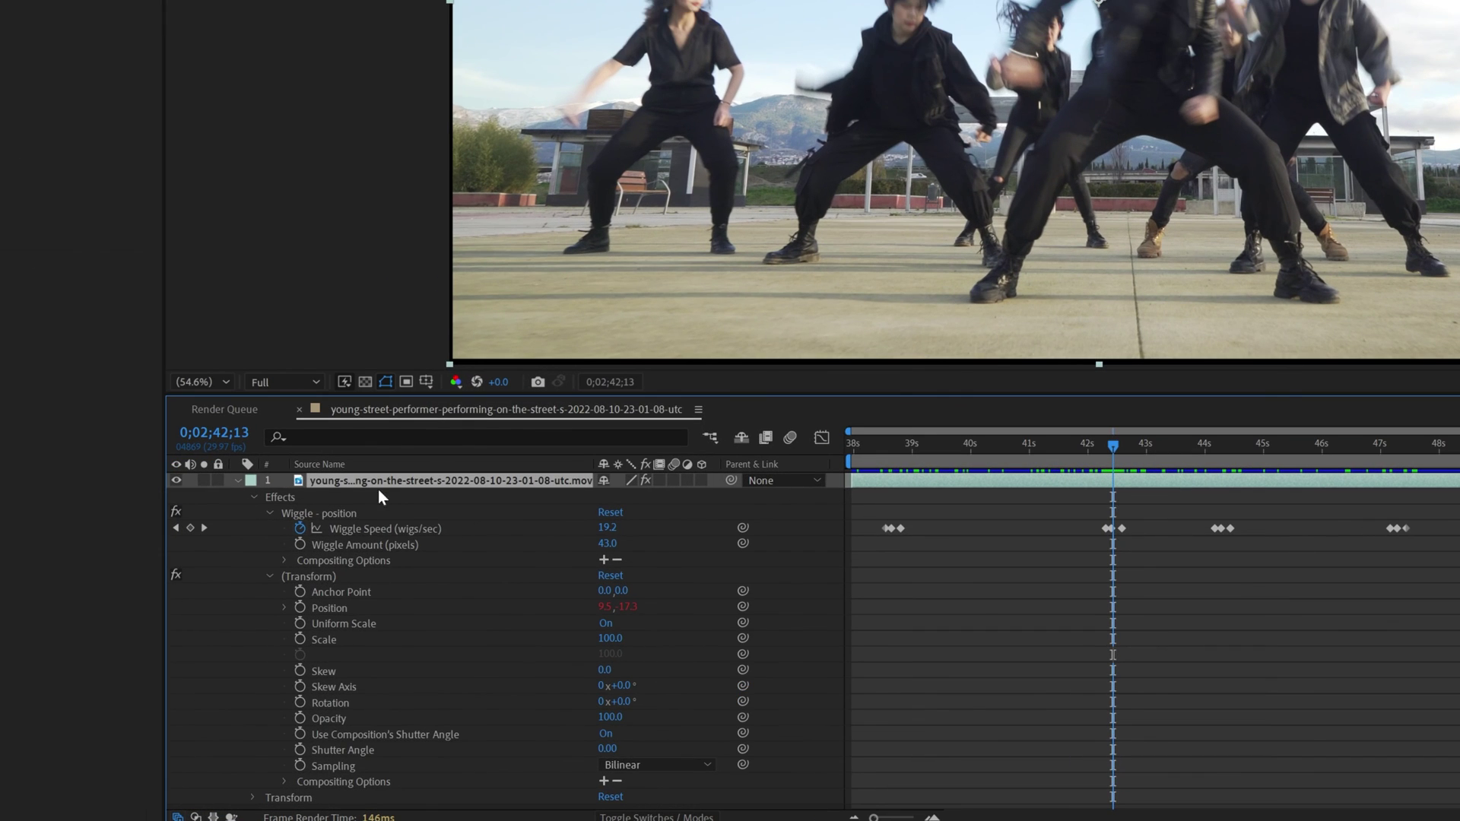
# - Collapse the footage layer's effect properties, show only its Scale and enlarge the layer to 105%
pyautogui.click(239, 480)
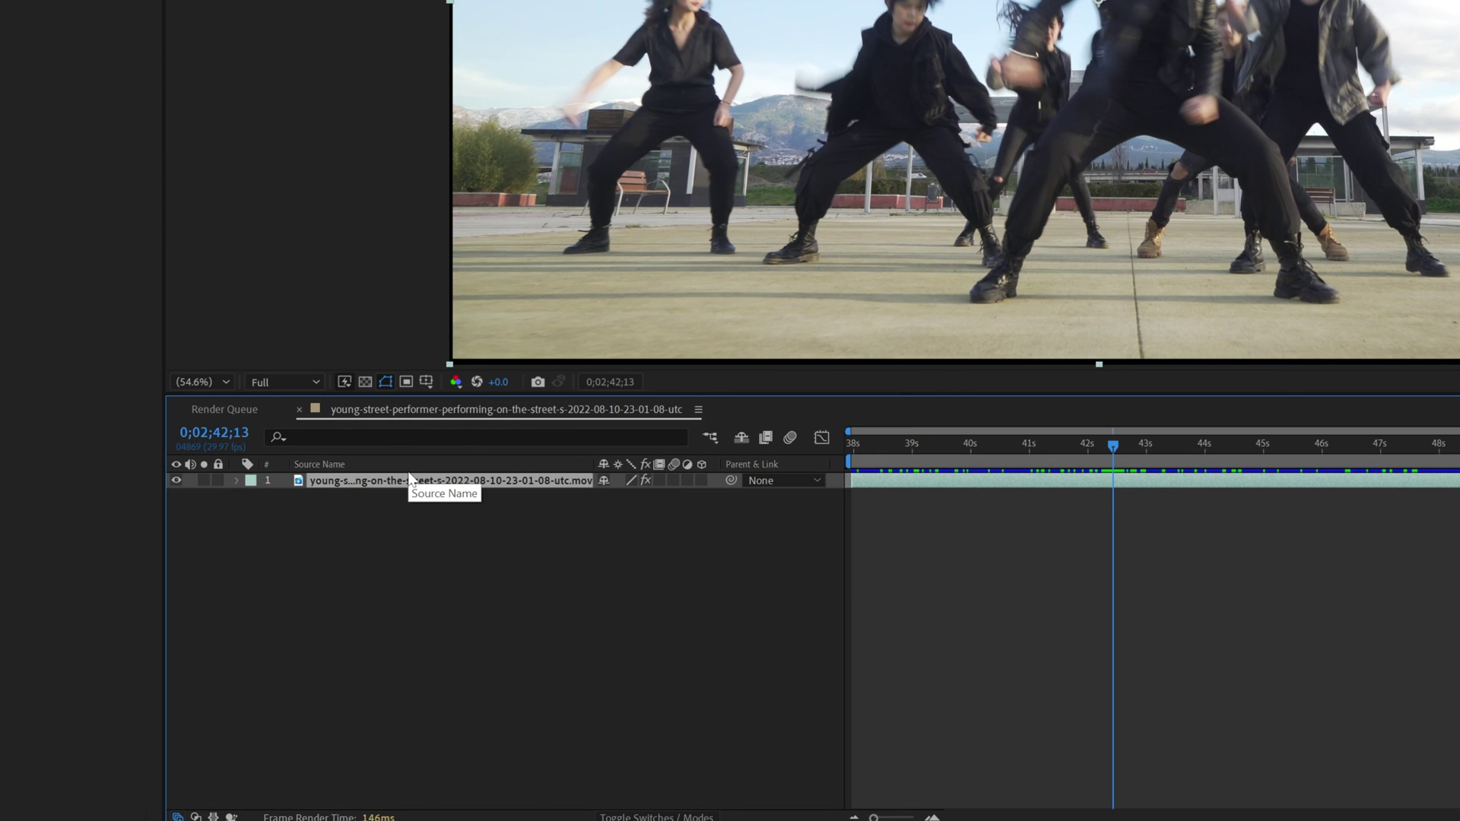
pyautogui.press('s')
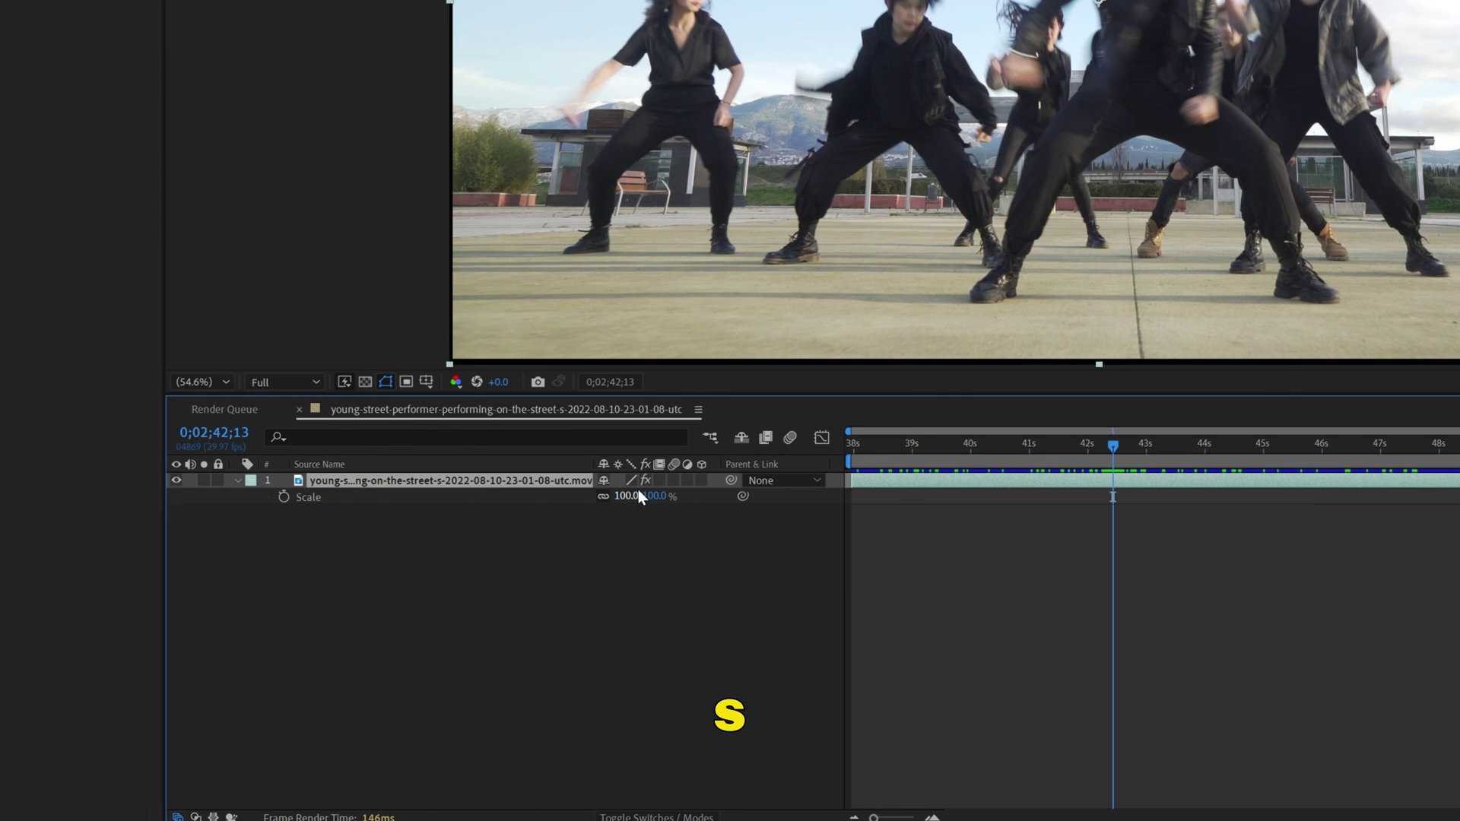
pyautogui.moveTo(633, 499); pyautogui.dragTo(638, 496)
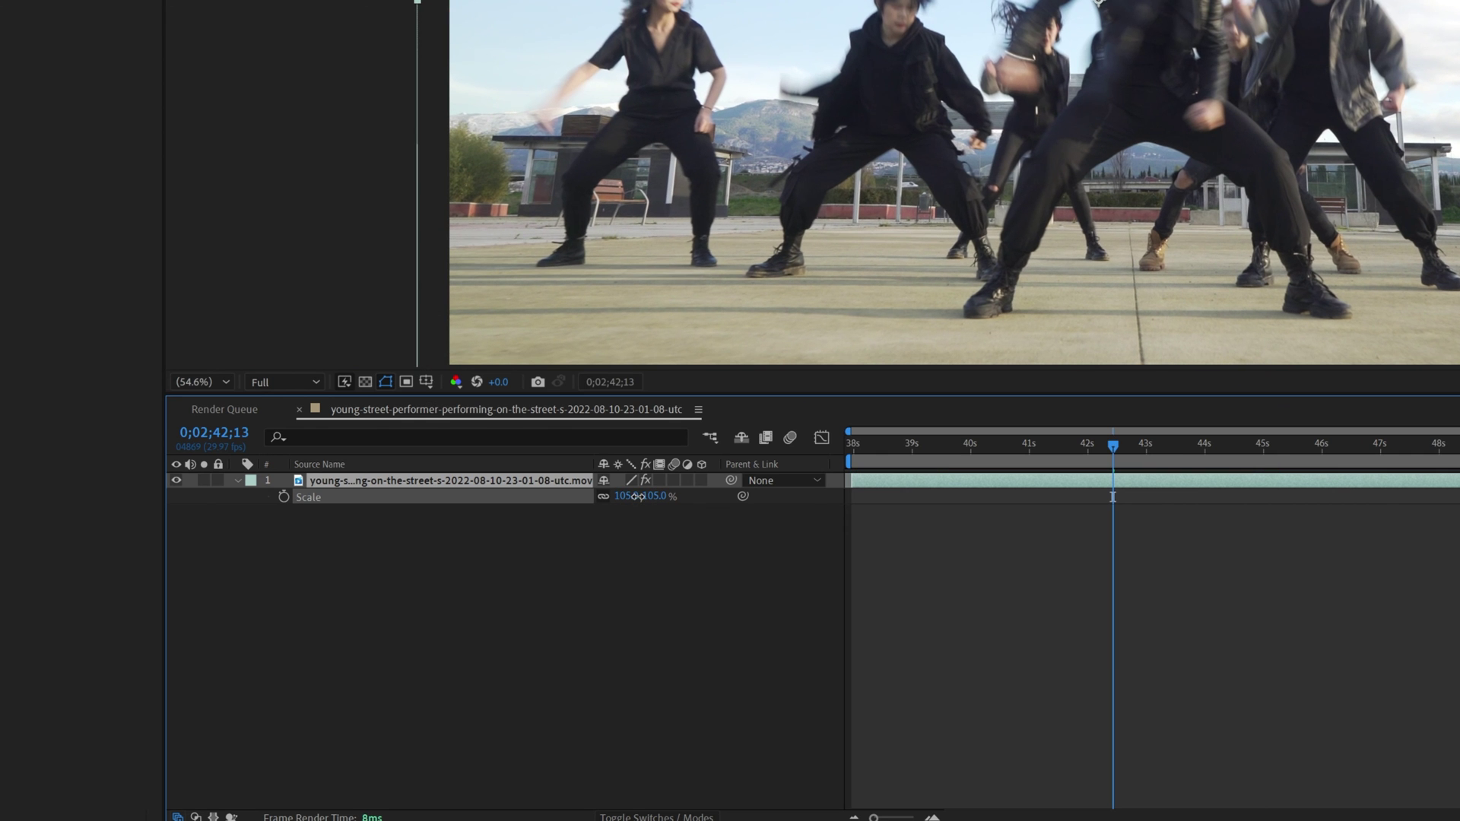